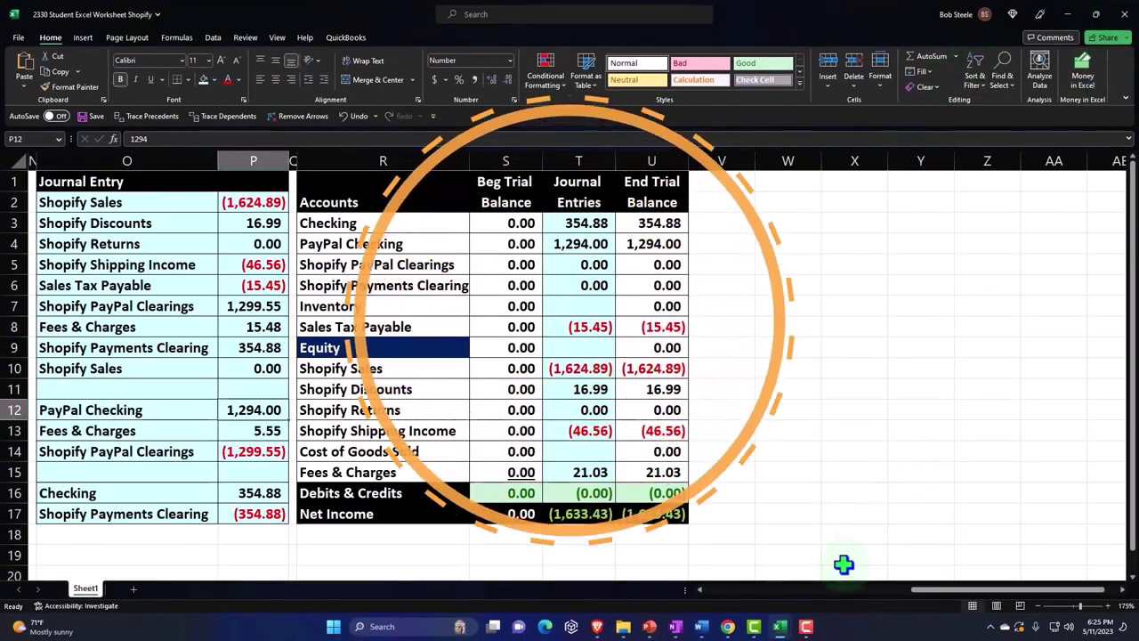
Switch to the Checking Account Bank Feed 1 workbook and examine the date and amount of its Shopify pay transaction
{"action": "mouse_move", "coordinate": [782, 628]}
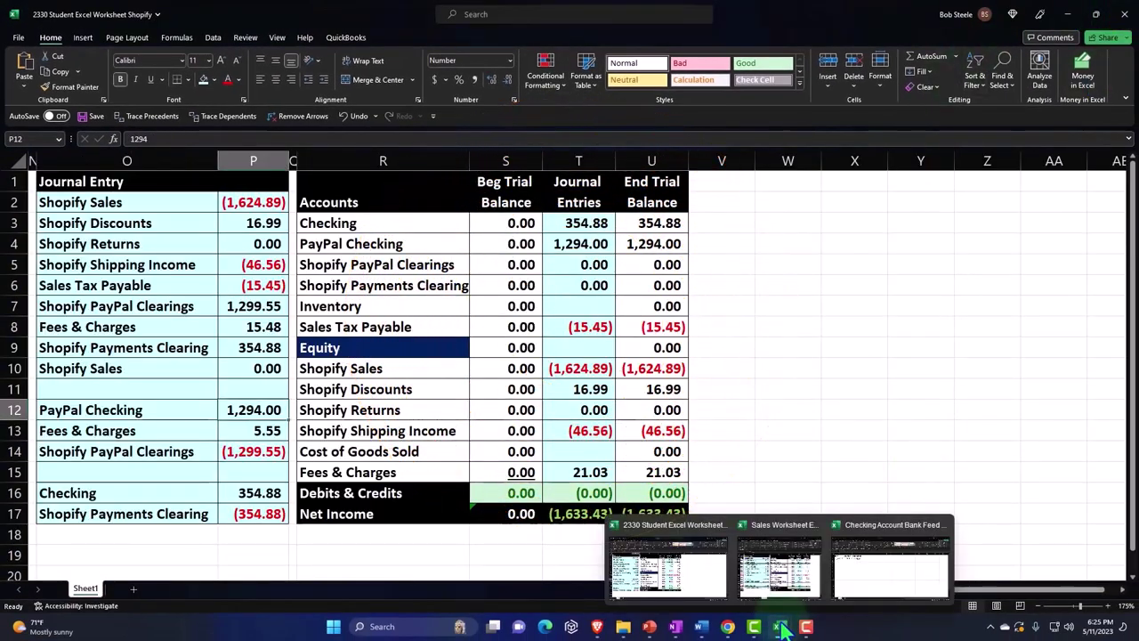
{"action": "left_click", "coordinate": [899, 552]}
{"action": "left_click", "coordinate": [276, 333]}
{"action": "left_click", "coordinate": [276, 356]}
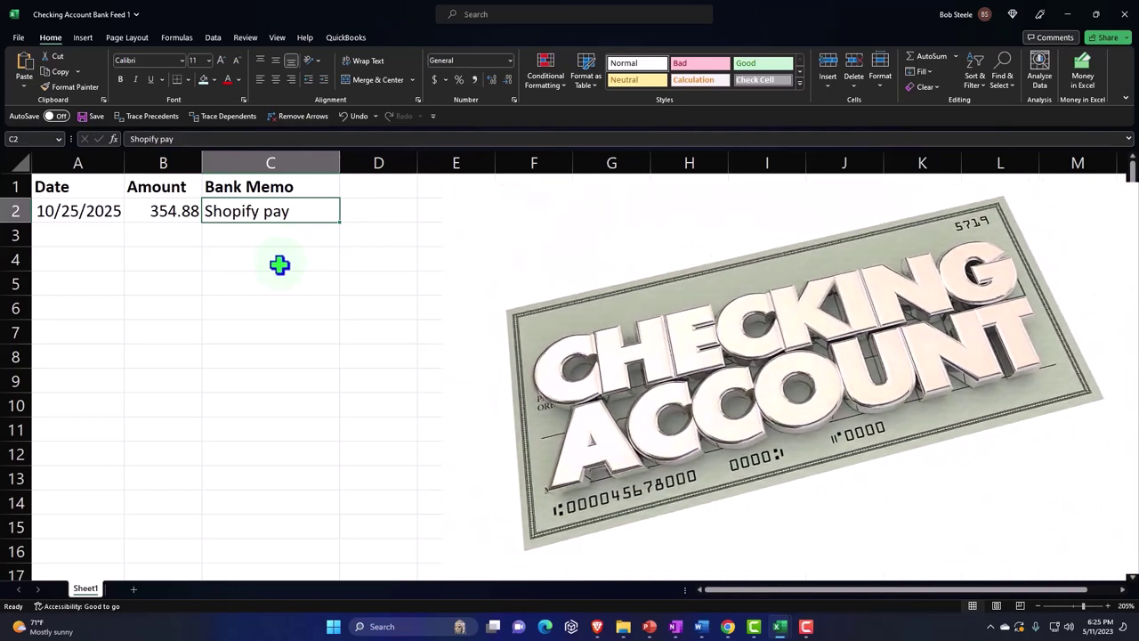
{"action": "left_click", "coordinate": [93, 214]}
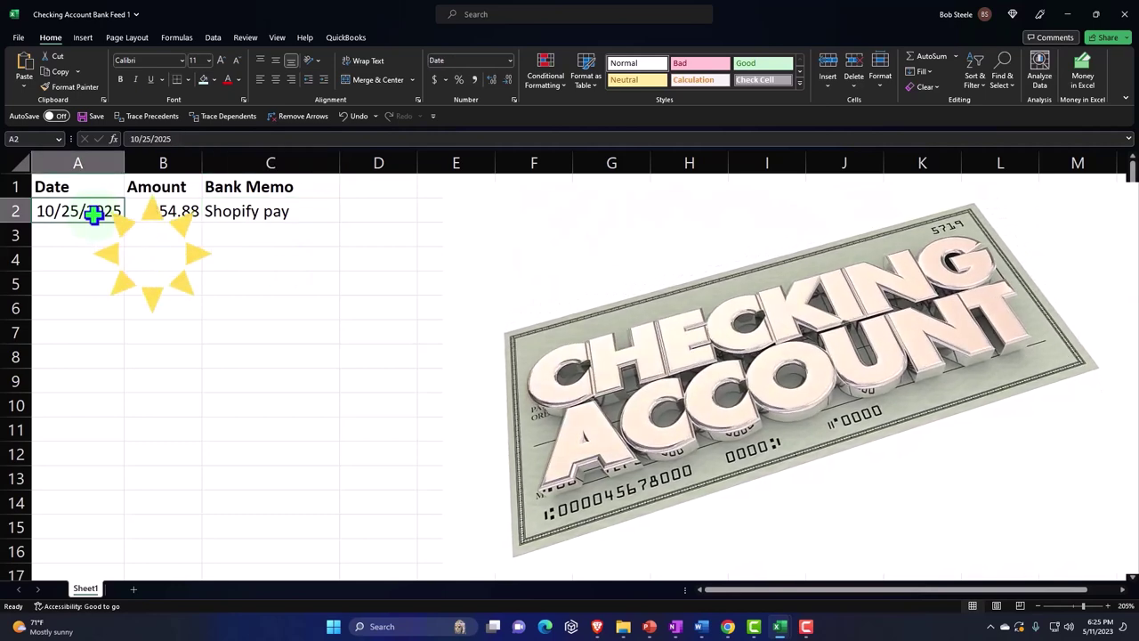
{"action": "key", "text": "Right"}
Check the bank feed amount against the journal entries in the student Shopify worksheet, then return to the bank feed workbook
{"action": "mouse_move", "coordinate": [779, 630]}
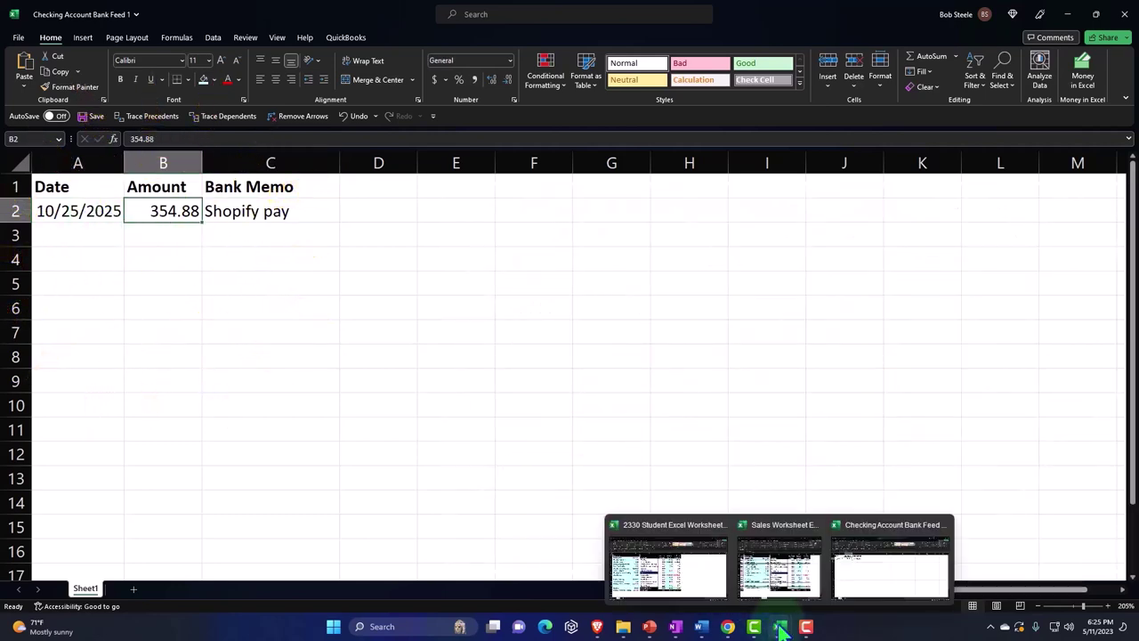
{"action": "left_click", "coordinate": [696, 579]}
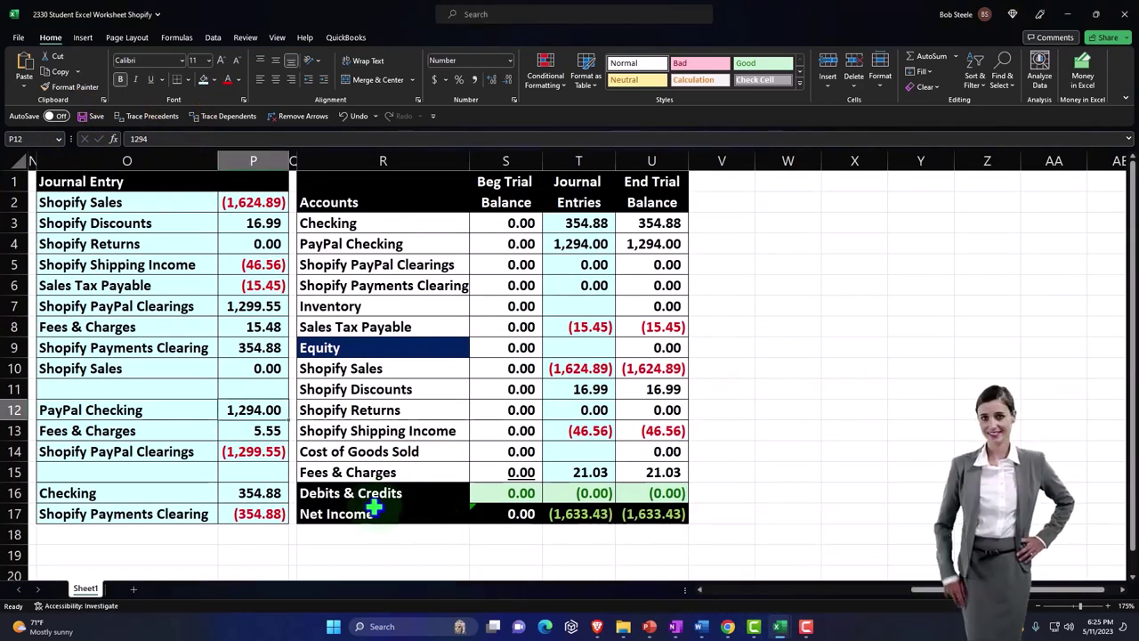
{"action": "left_click", "coordinate": [1070, 15]}
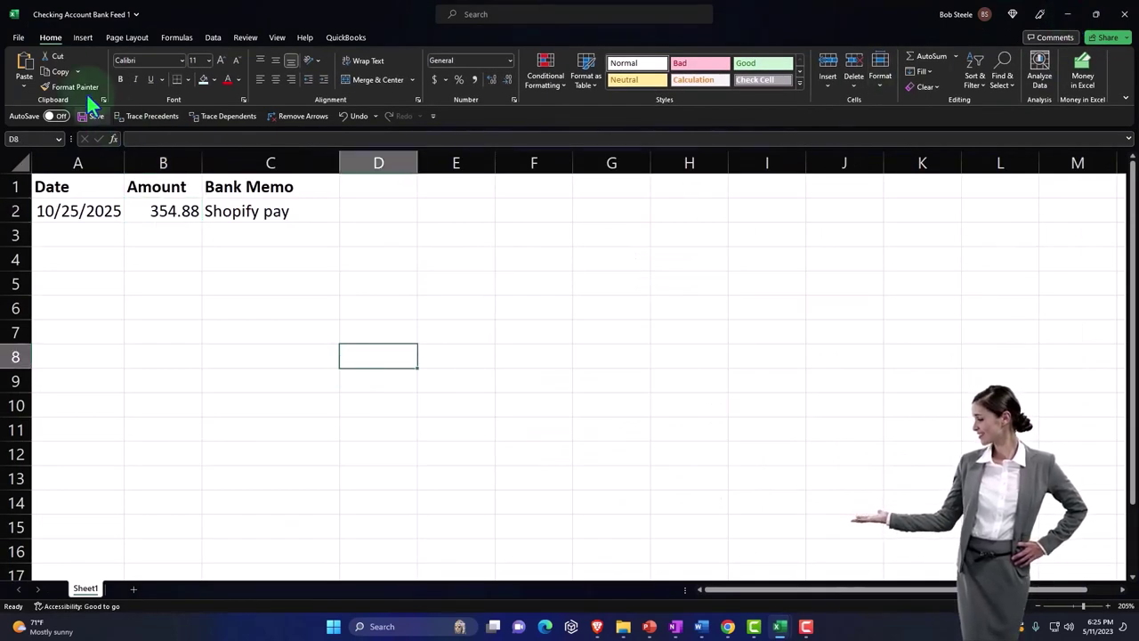
Save the bank feed workbook as a CSV UTF-8 (Comma delimited) file named Checking Account Bank Feed 2 and close it
{"action": "left_click", "coordinate": [19, 39]}
{"action": "left_click", "coordinate": [36, 194]}
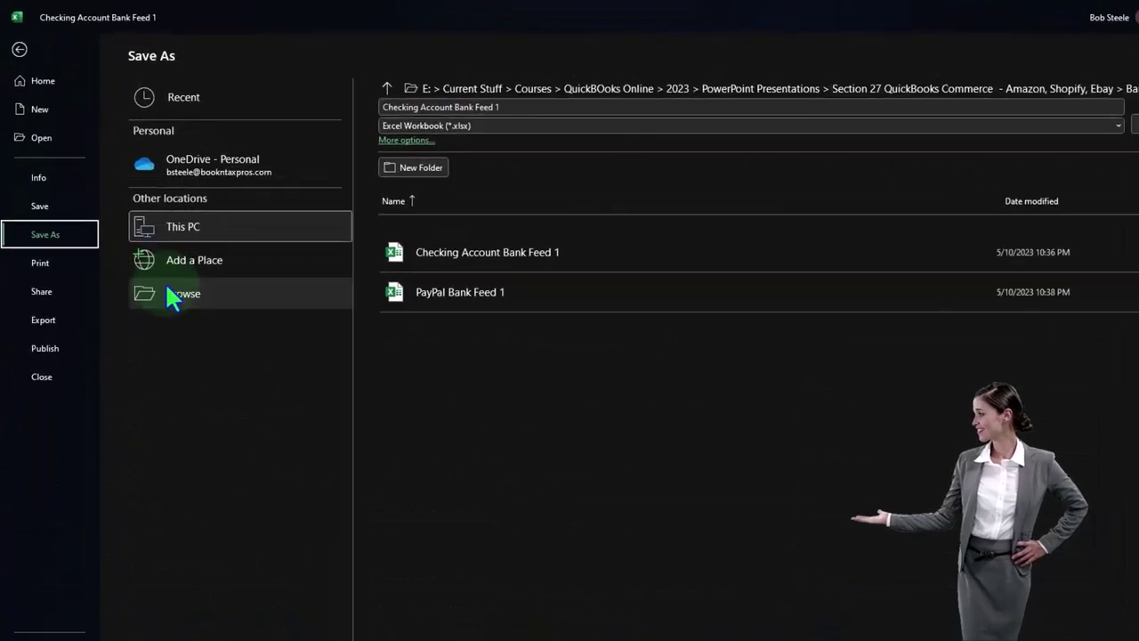
{"action": "left_click", "coordinate": [169, 289]}
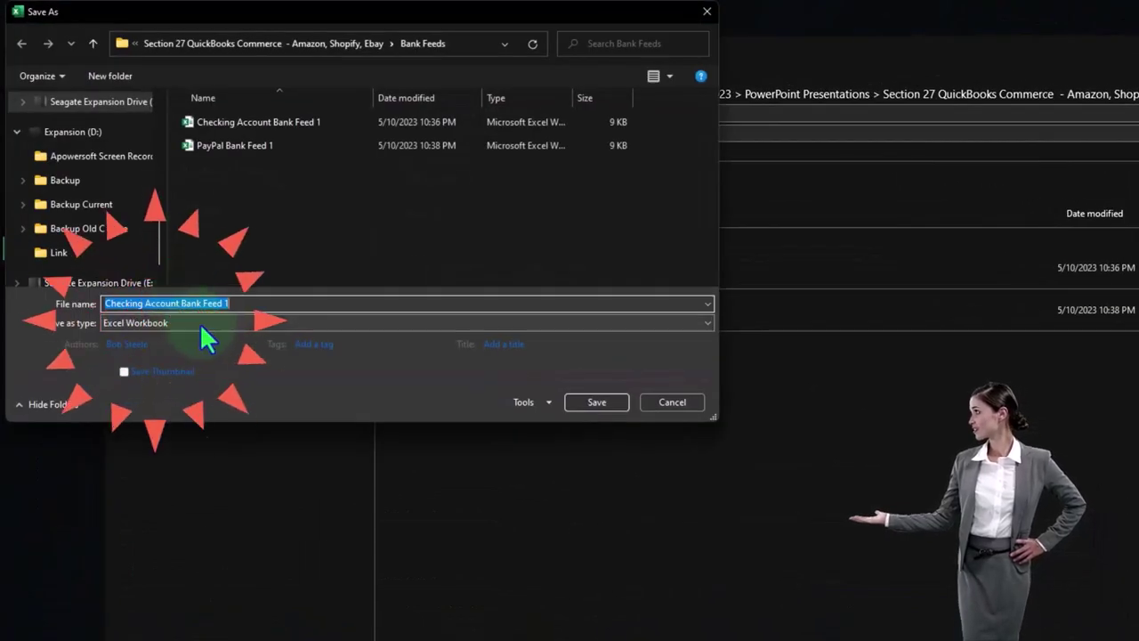
{"action": "left_click", "coordinate": [193, 306]}
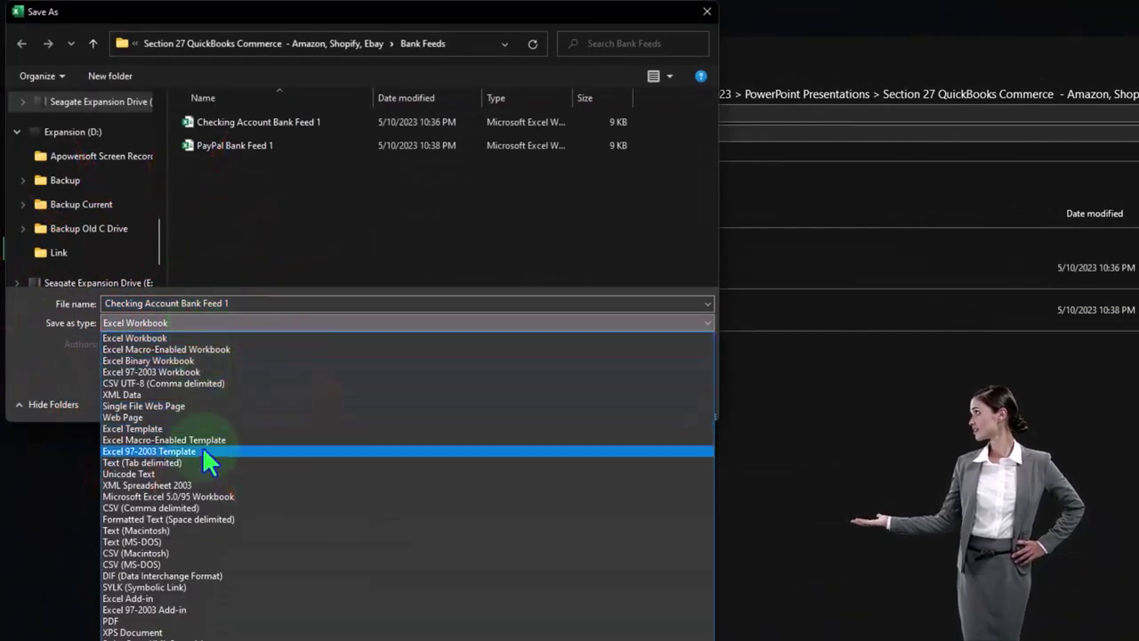
{"action": "left_click", "coordinate": [192, 387]}
{"action": "left_click", "coordinate": [254, 303]}
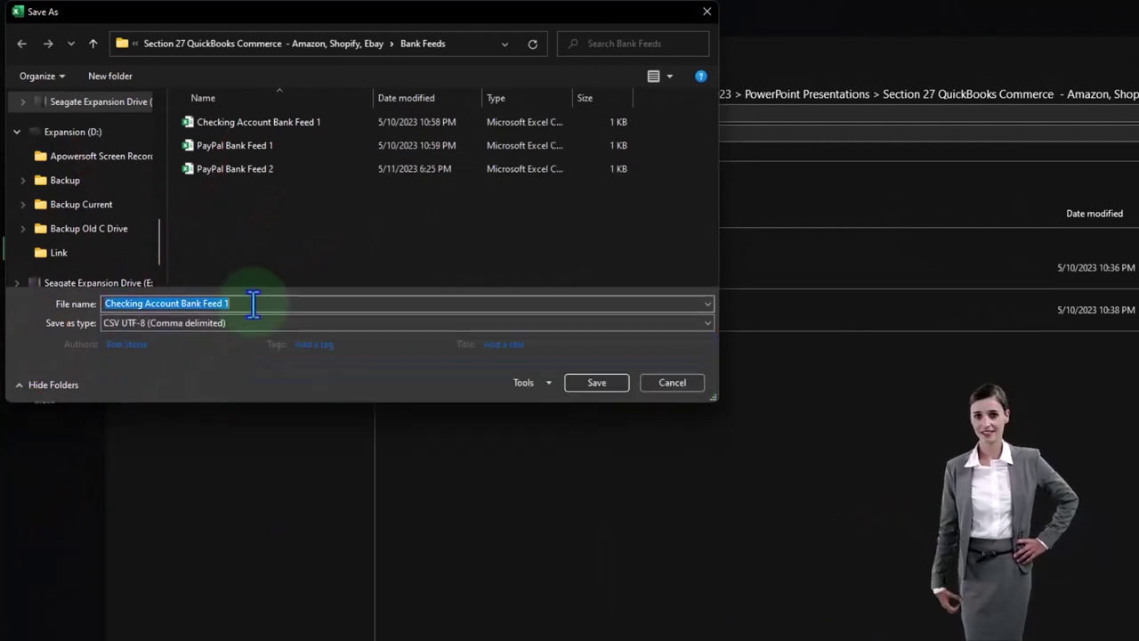
{"action": "key", "text": "BackSpace"}
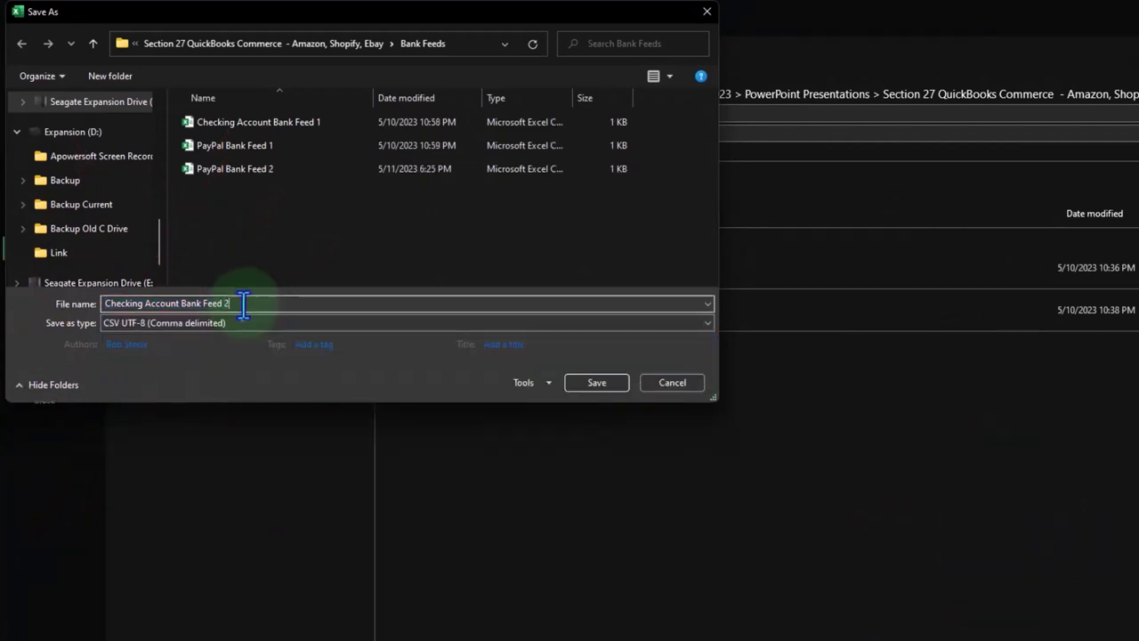
{"action": "type", "text": "2"}
{"action": "left_click", "coordinate": [589, 380]}
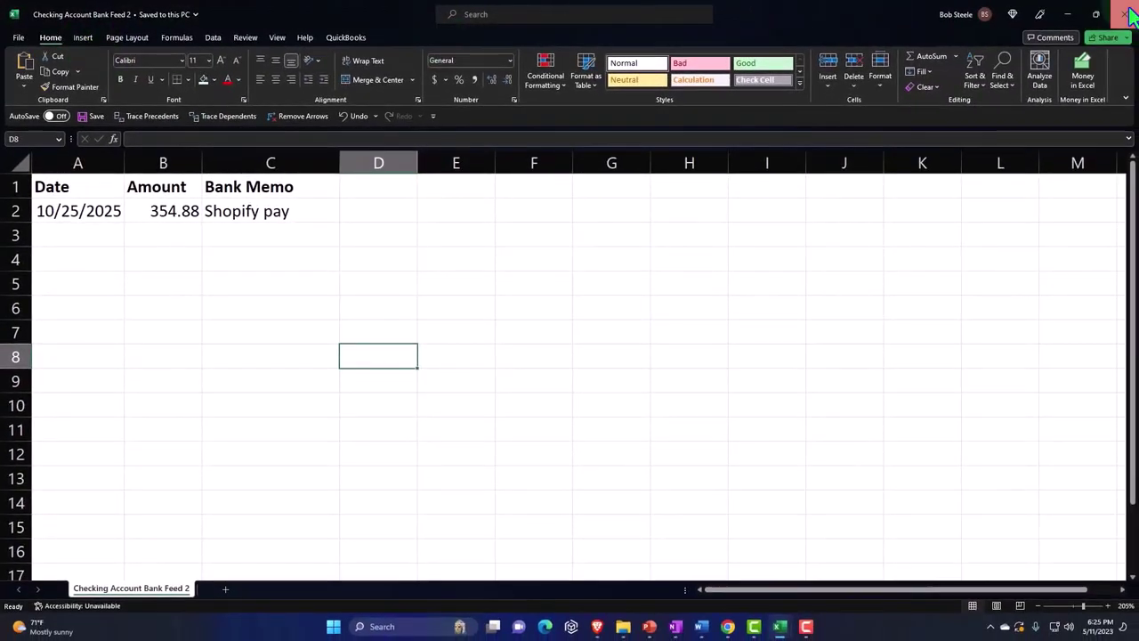
{"action": "left_click", "coordinate": [1130, 9]}
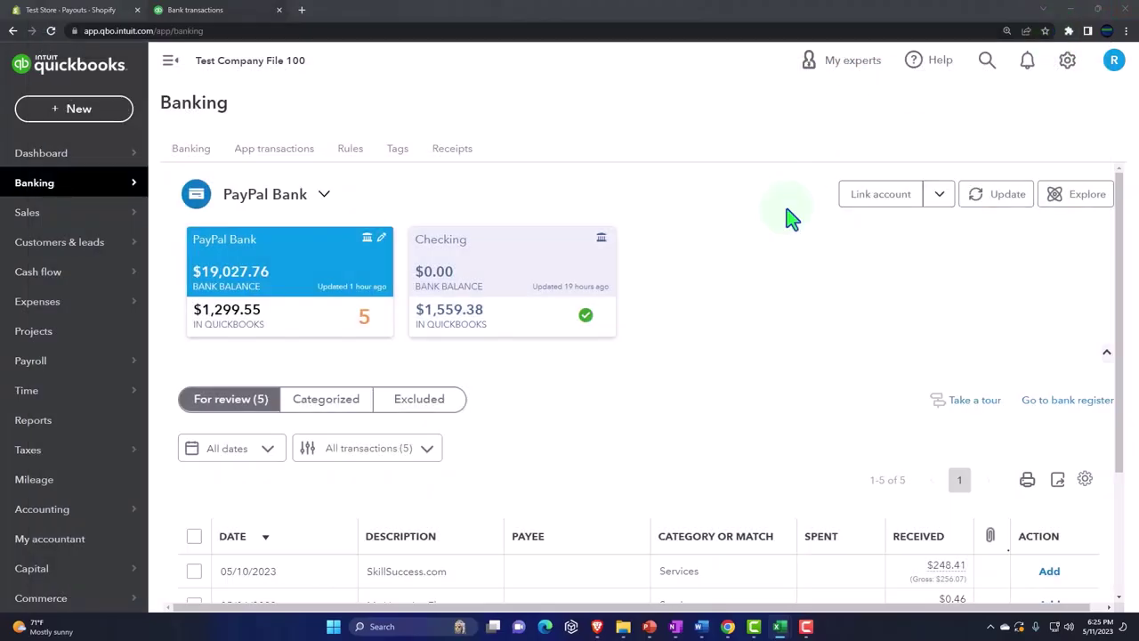
Switch to File Explorer, copy the Bank Feeds folder path and minimize the window
{"action": "mouse_move", "coordinate": [625, 629]}
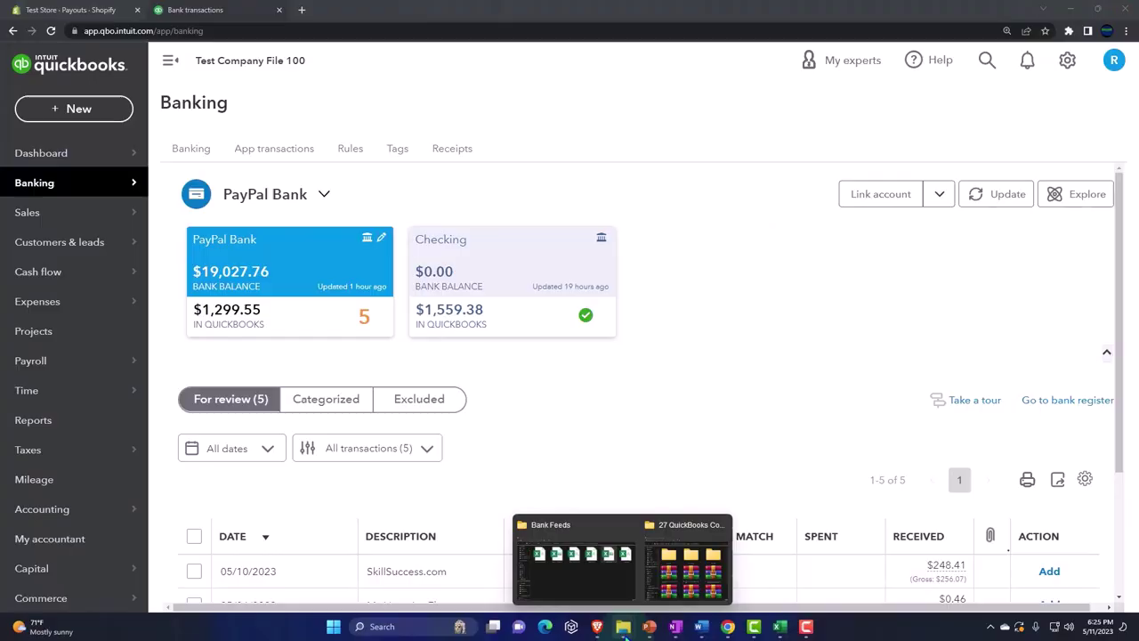
{"action": "left_click", "coordinate": [595, 586]}
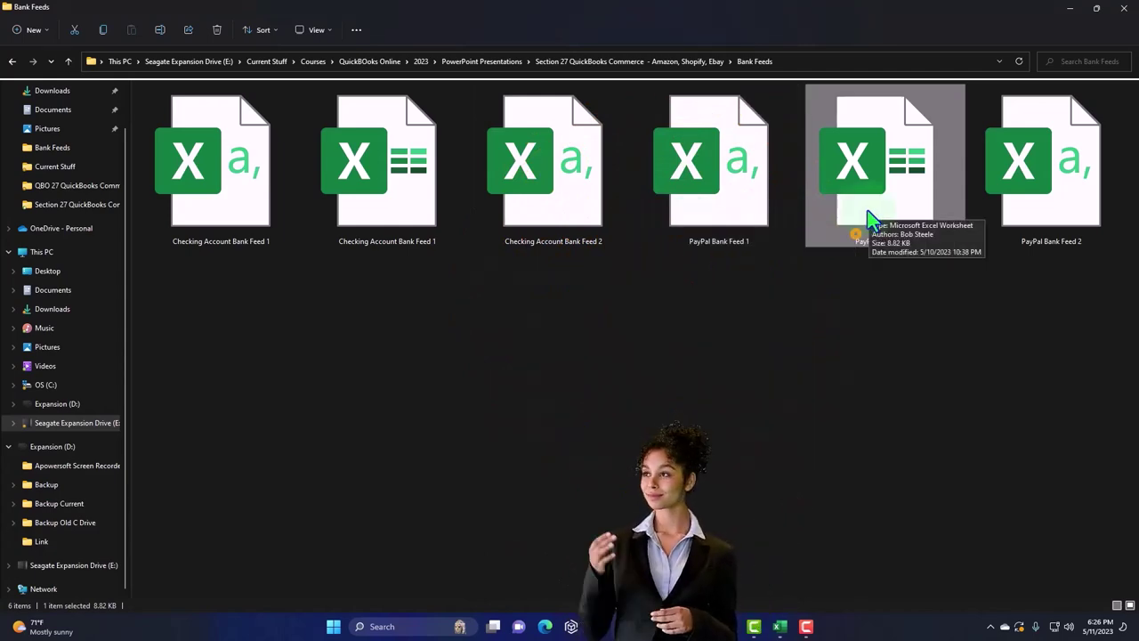
{"action": "left_click", "coordinate": [794, 61]}
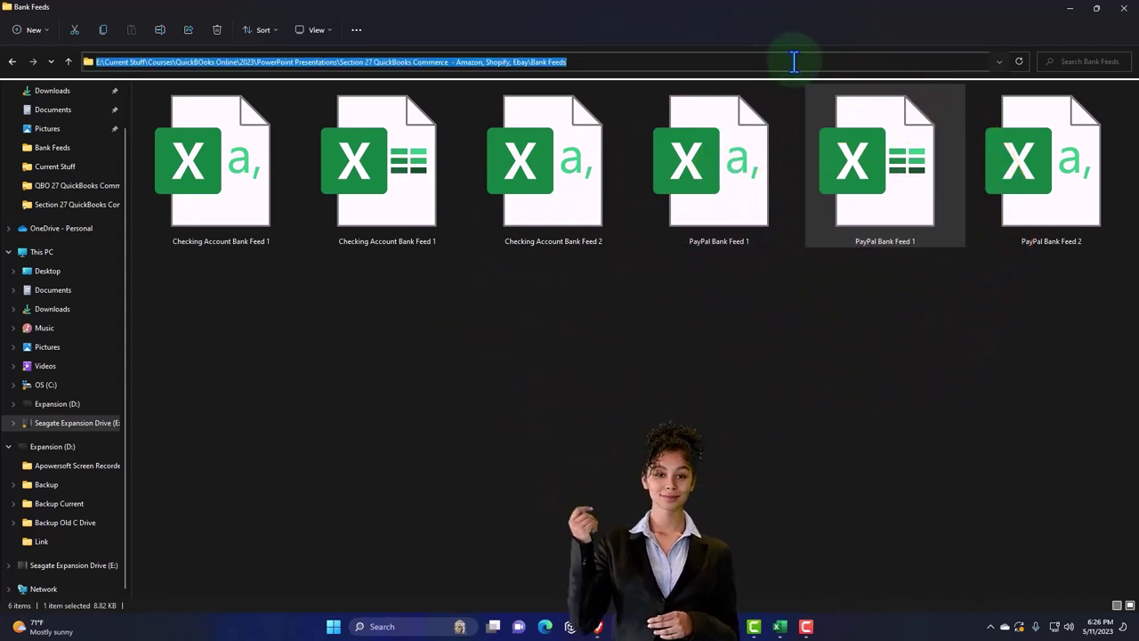
{"action": "left_click", "coordinate": [1068, 9]}
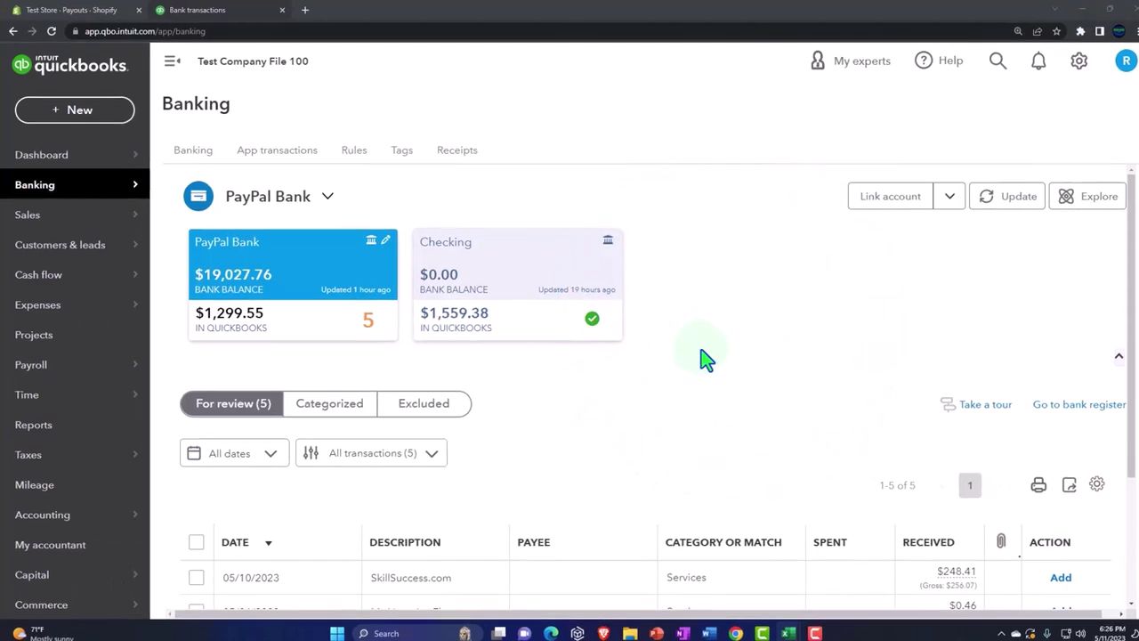
Start uploading bank transactions from a file on the QuickBooks Banking page
{"action": "mouse_move", "coordinate": [48, 197]}
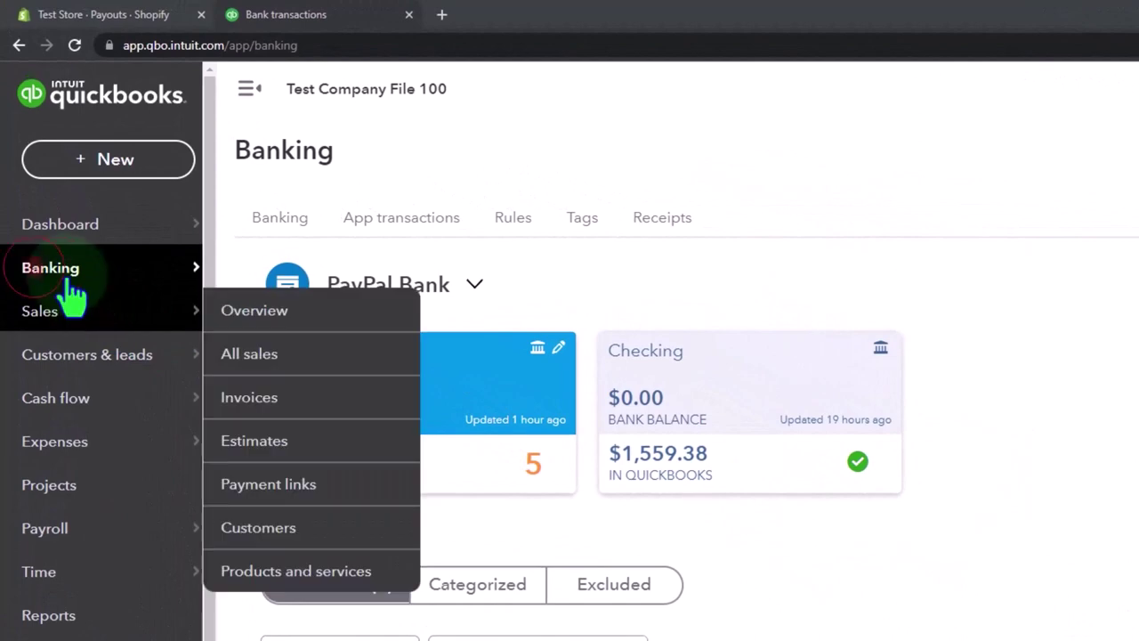
{"action": "mouse_move", "coordinate": [71, 287]}
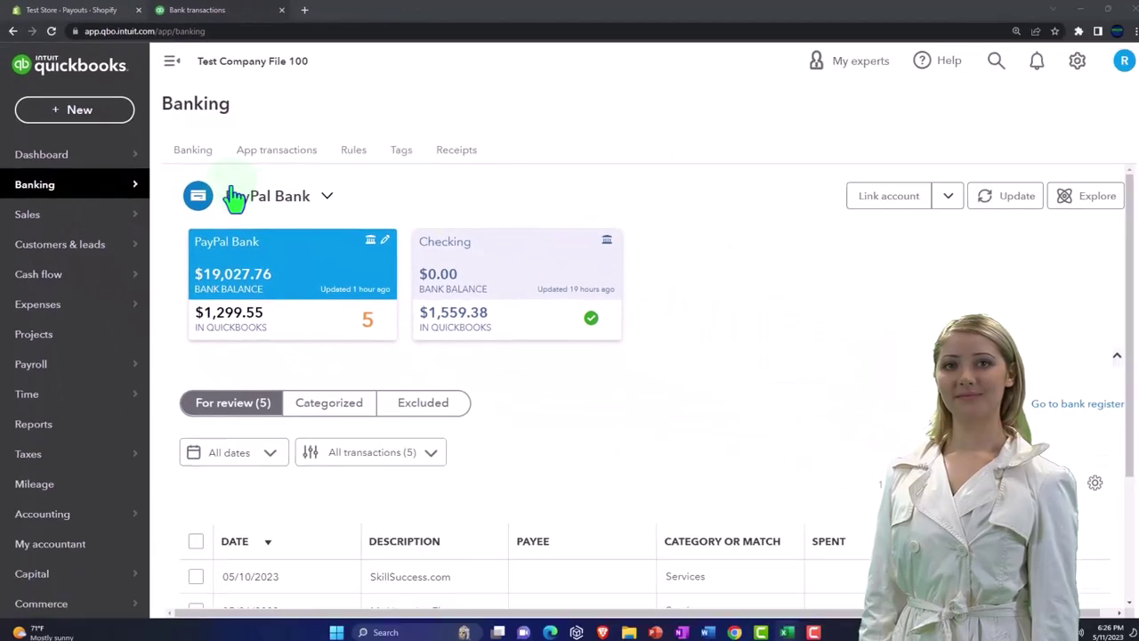
{"action": "left_click", "coordinate": [201, 153]}
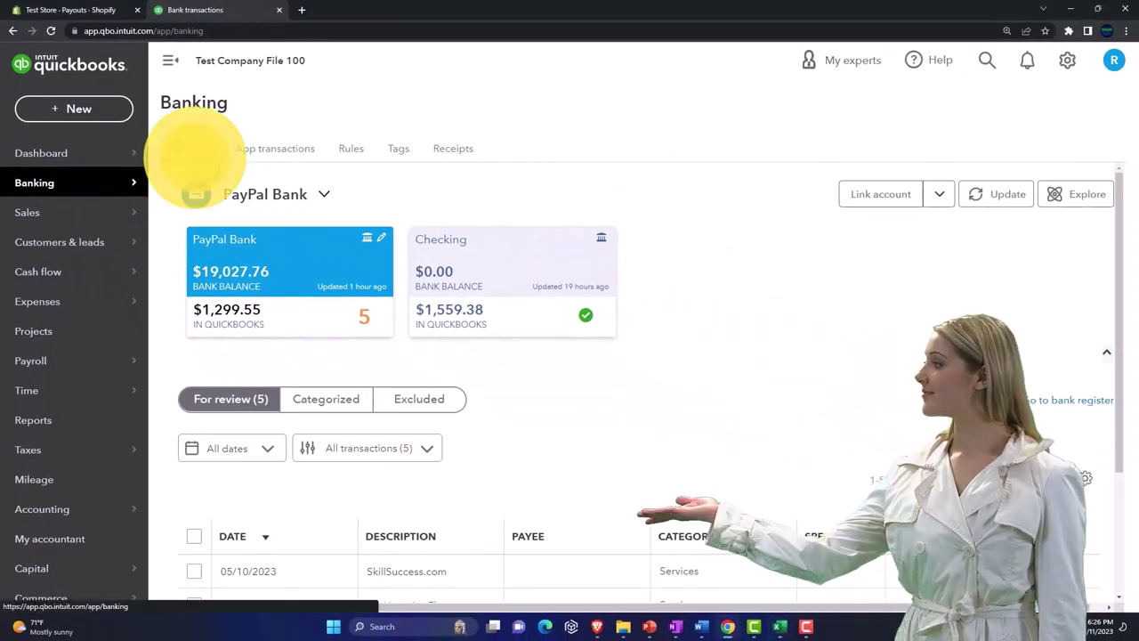
{"action": "left_click", "coordinate": [448, 292]}
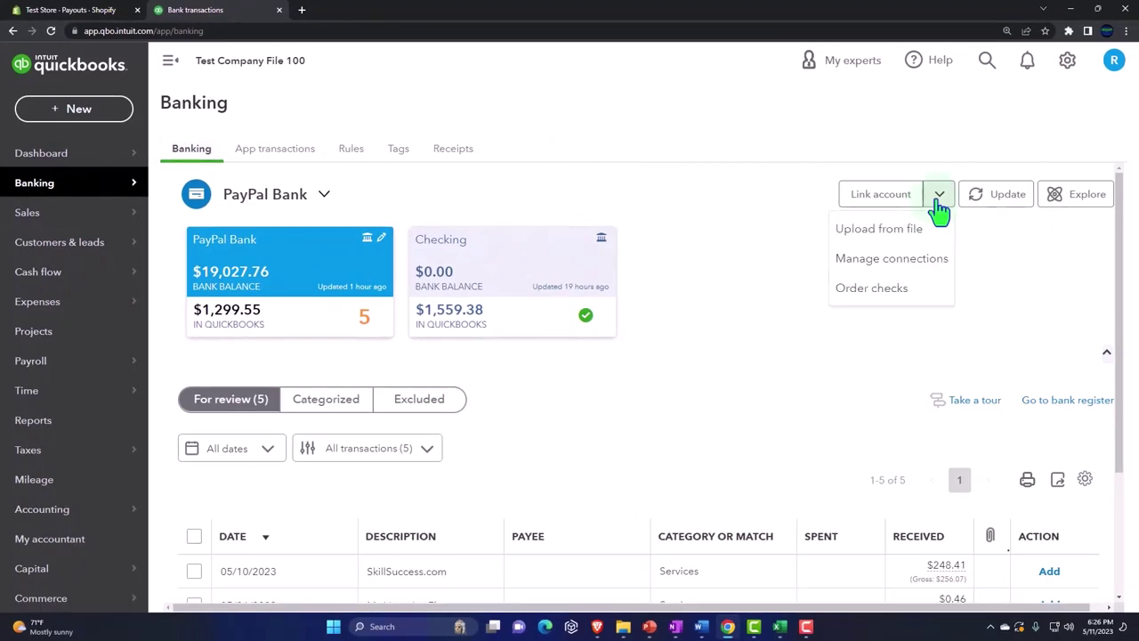
{"action": "left_click", "coordinate": [921, 239]}
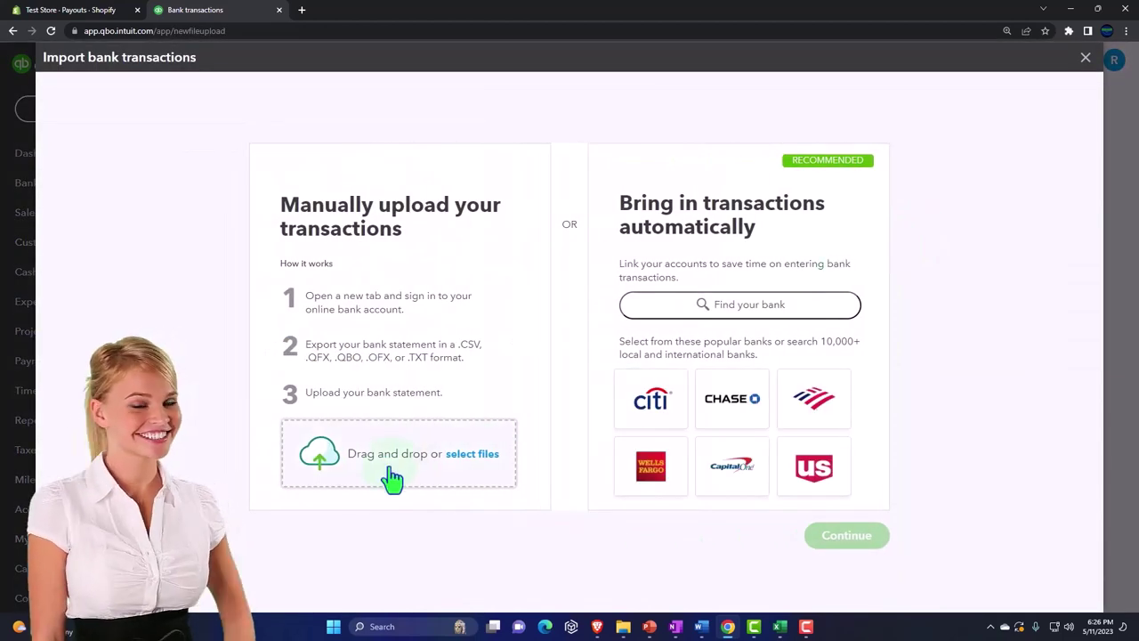
Browse for the statement file and go to the Bank Feeds folder using the copied path
{"action": "left_click", "coordinate": [393, 479]}
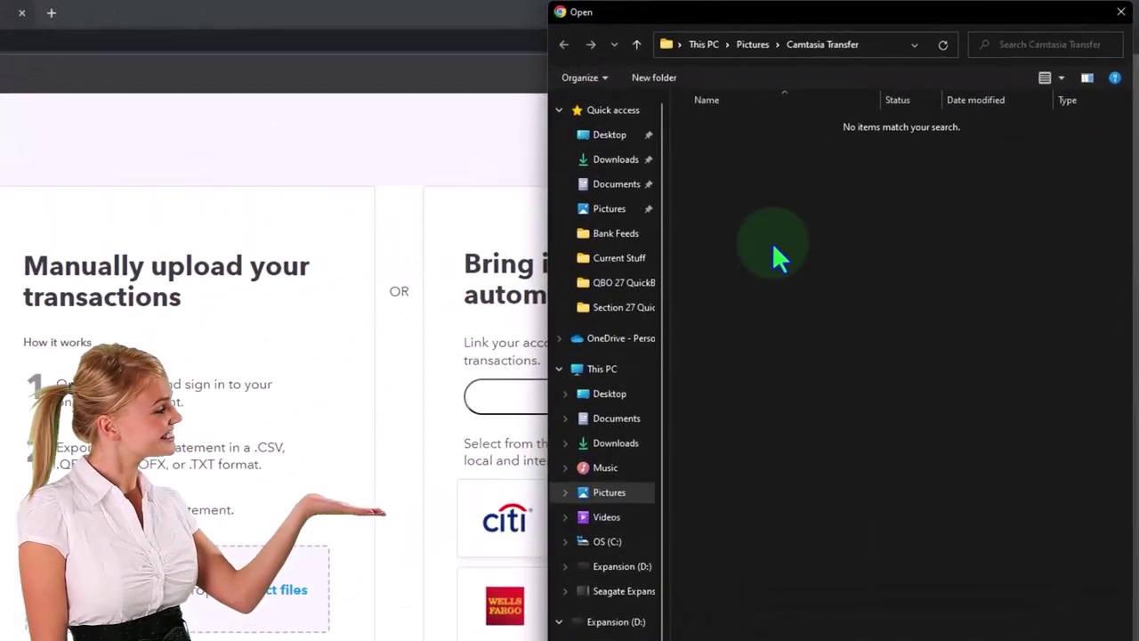
{"action": "left_click", "coordinate": [941, 34]}
{"action": "key", "text": "ctrl+v"}
{"action": "key", "text": "Return"}
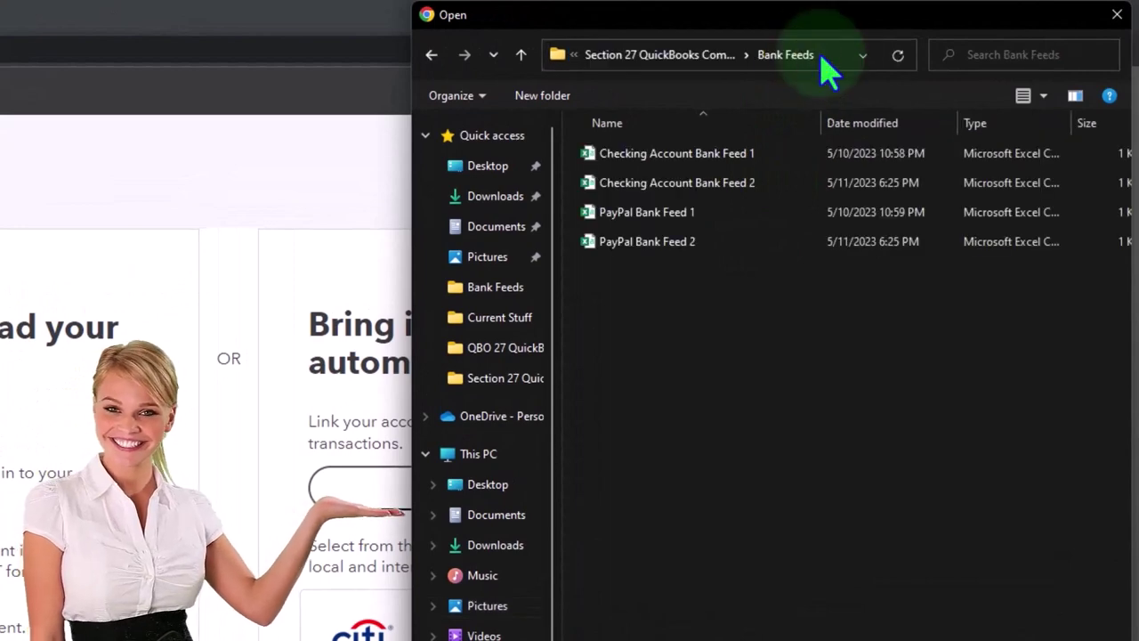
Enlarge the file icons and choose the Checking Account Bank Feed 2 file for upload
{"action": "left_click", "coordinate": [1024, 97]}
{"action": "left_click", "coordinate": [1023, 98]}
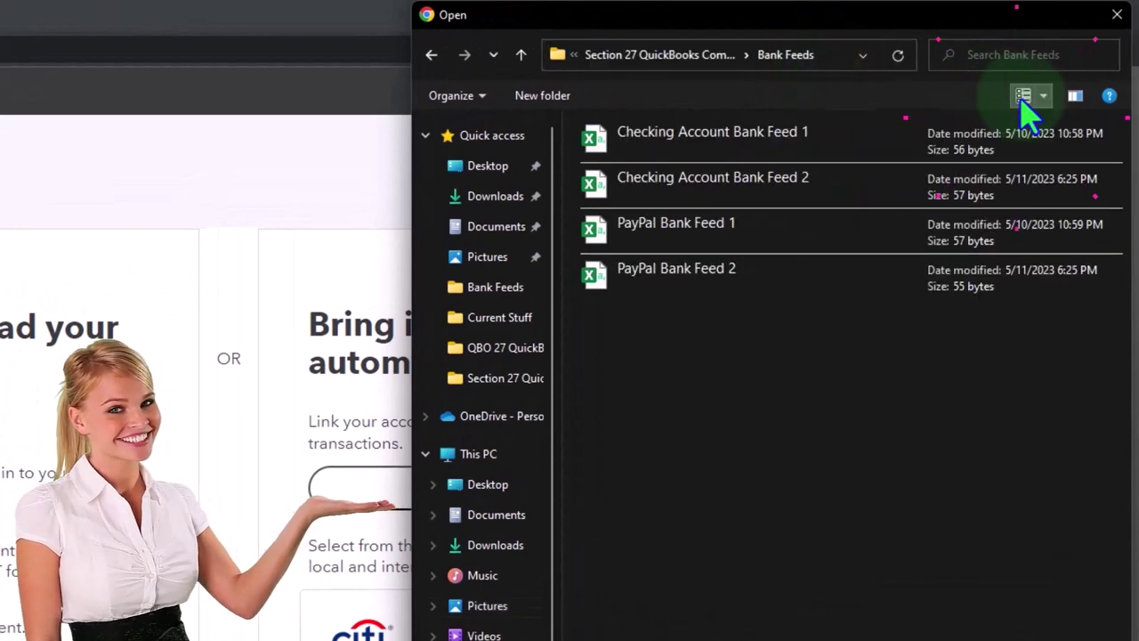
{"action": "left_click", "coordinate": [1024, 98]}
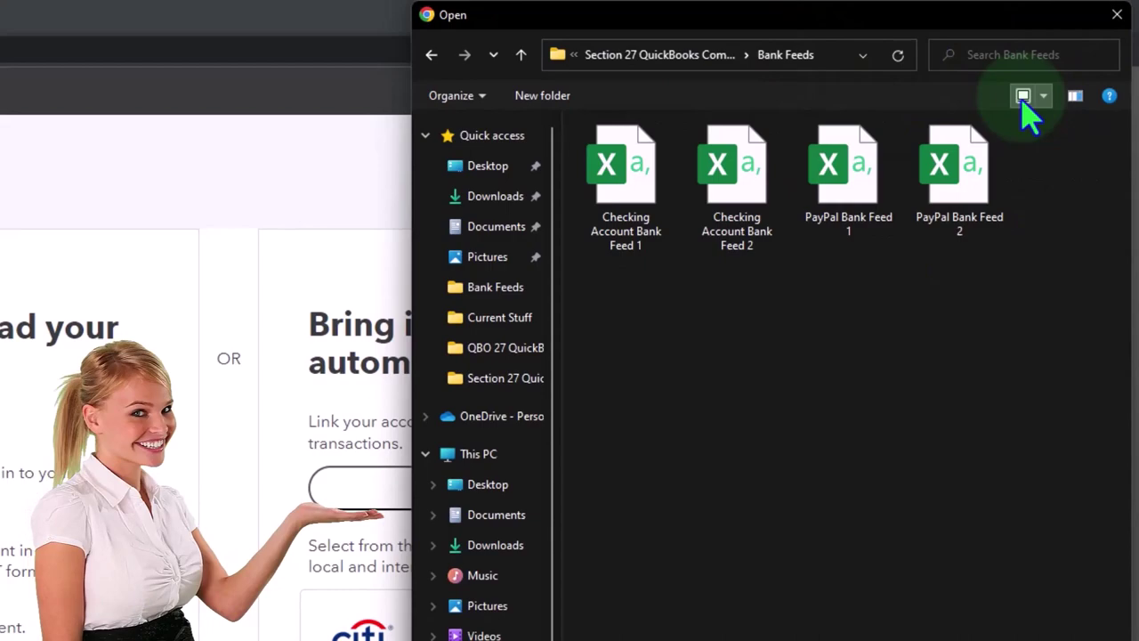
{"action": "left_click", "coordinate": [1043, 97]}
{"action": "left_click", "coordinate": [1033, 58]}
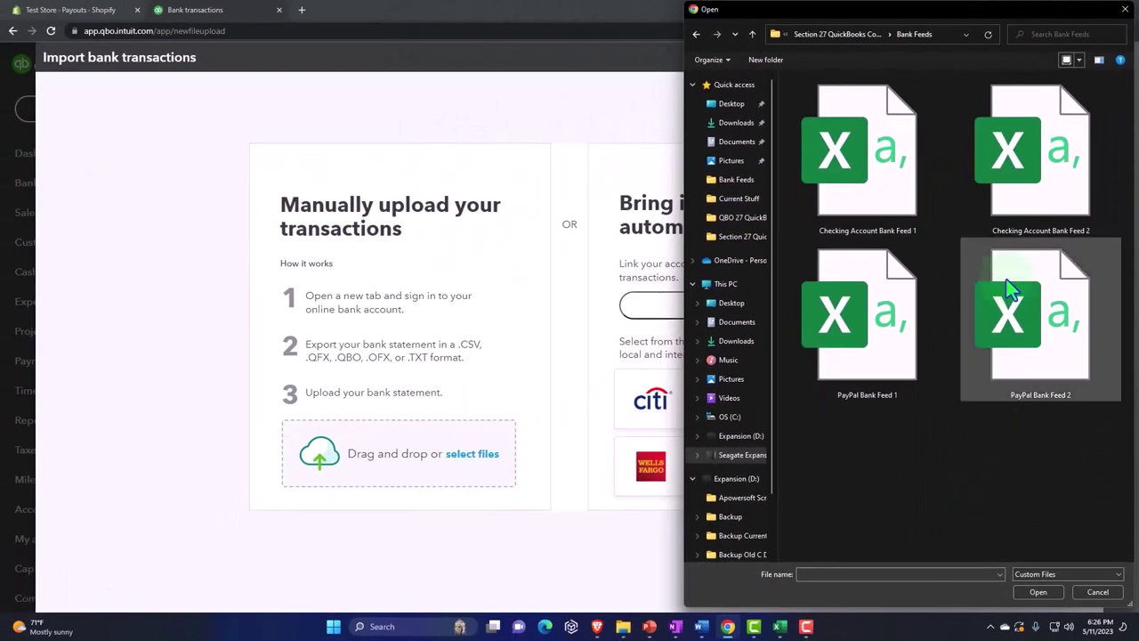
{"action": "double_click", "coordinate": [1012, 223]}
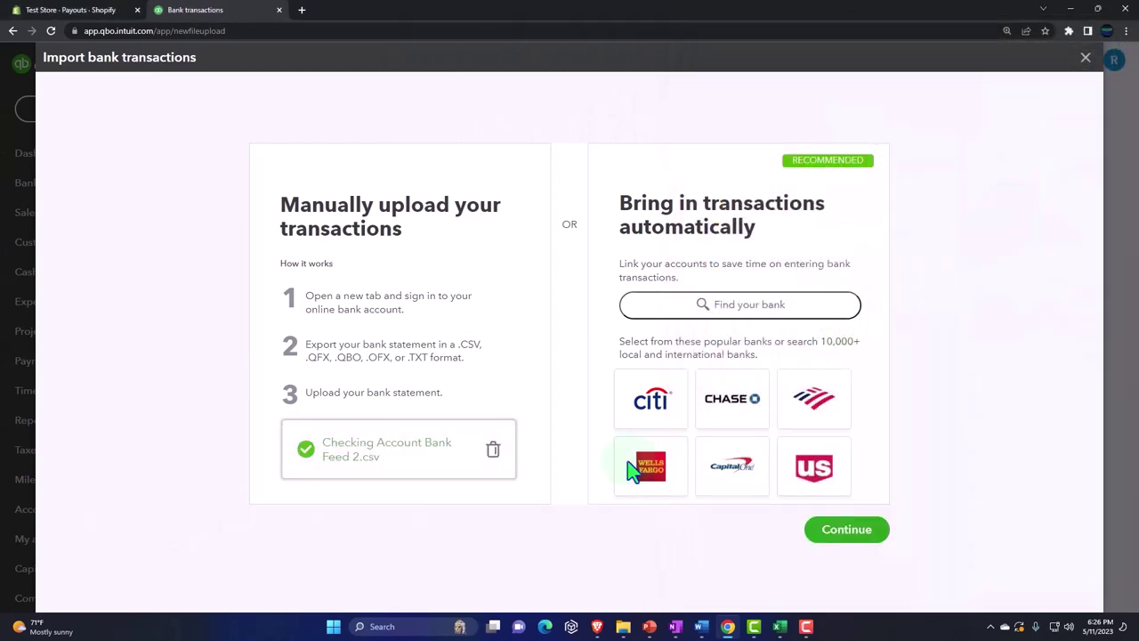
Continue the import, assign the uploaded file to the Checking account and proceed to the file setup
{"action": "left_click", "coordinate": [847, 545]}
{"action": "left_click", "coordinate": [393, 324]}
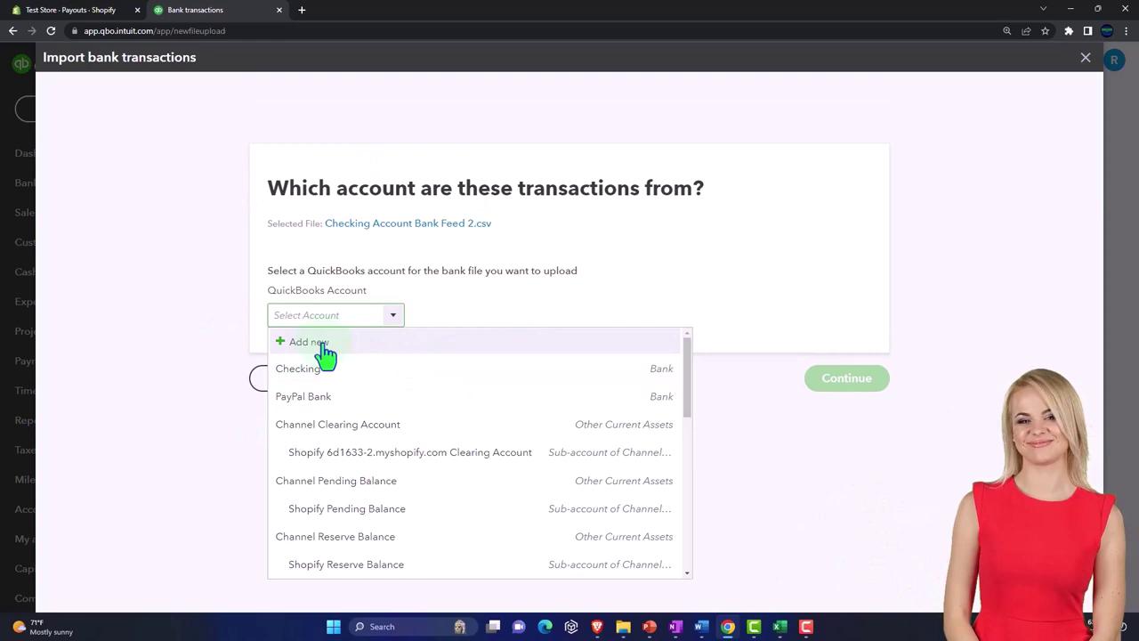
{"action": "left_click", "coordinate": [657, 381]}
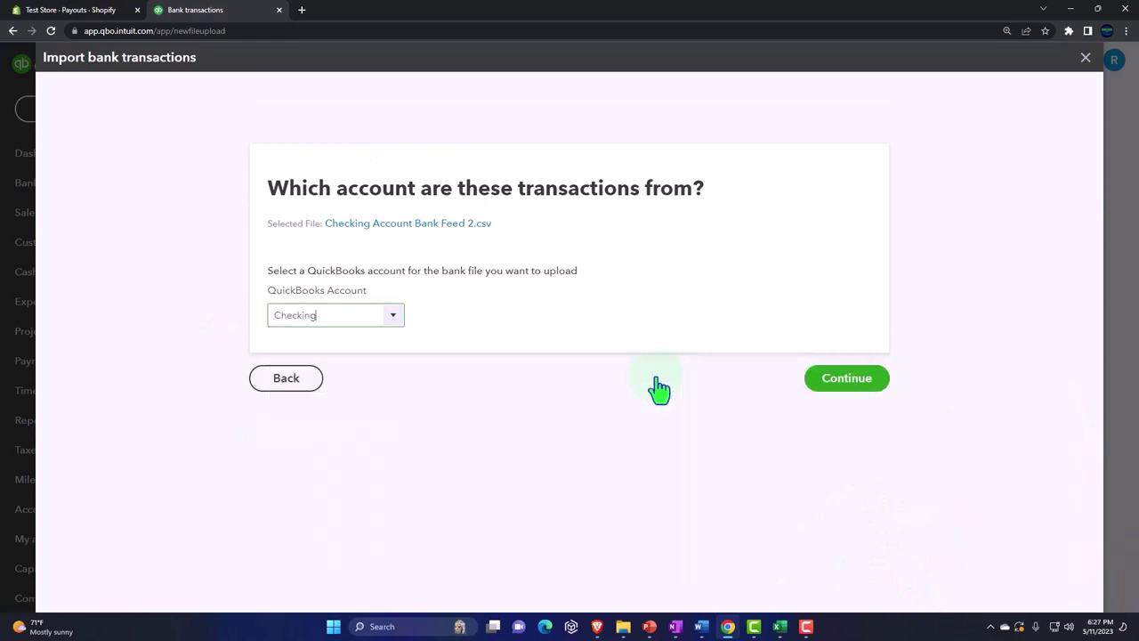
{"action": "left_click", "coordinate": [838, 392]}
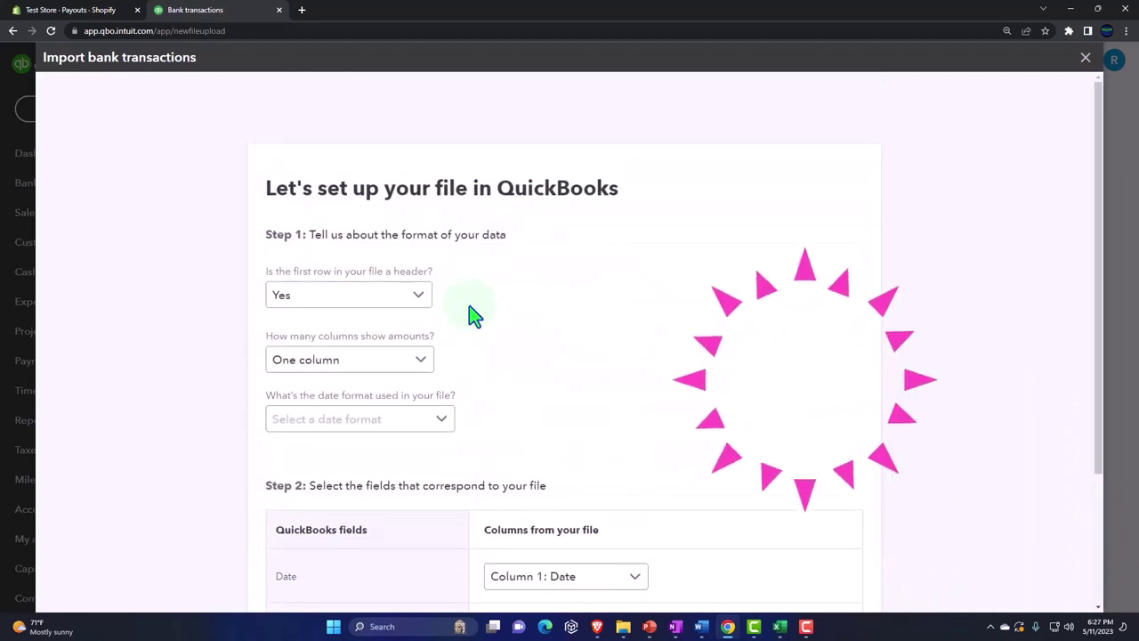
Keep the first row as a header and amounts in one column, and set the date format to MM/dd/yyyy
{"action": "left_click", "coordinate": [417, 303]}
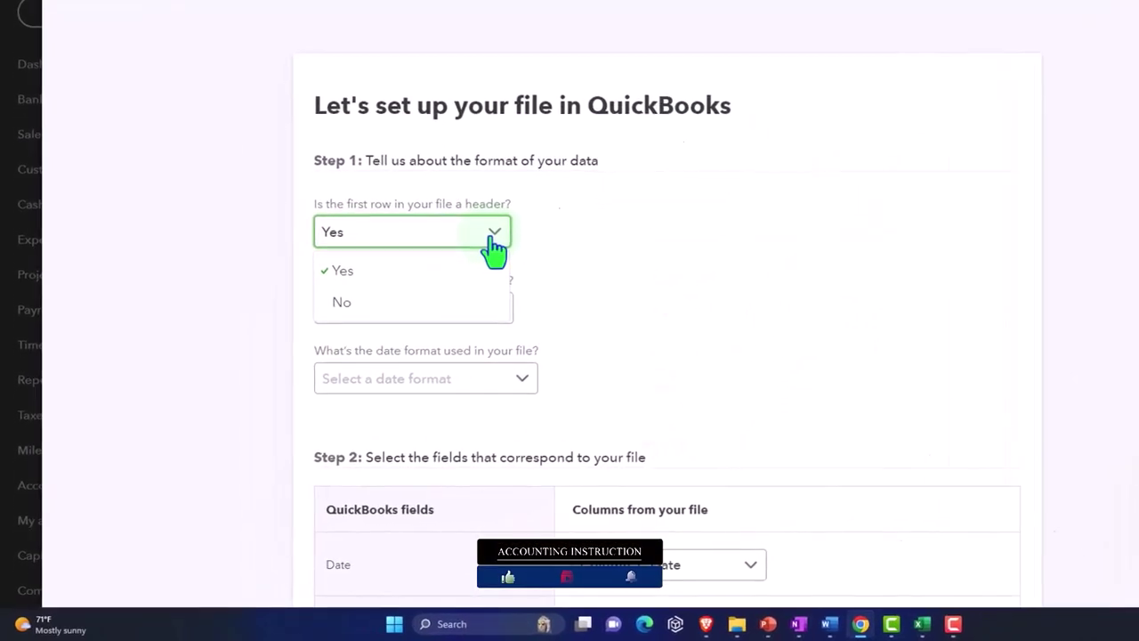
{"action": "left_click", "coordinate": [416, 303]}
{"action": "left_click", "coordinate": [483, 319]}
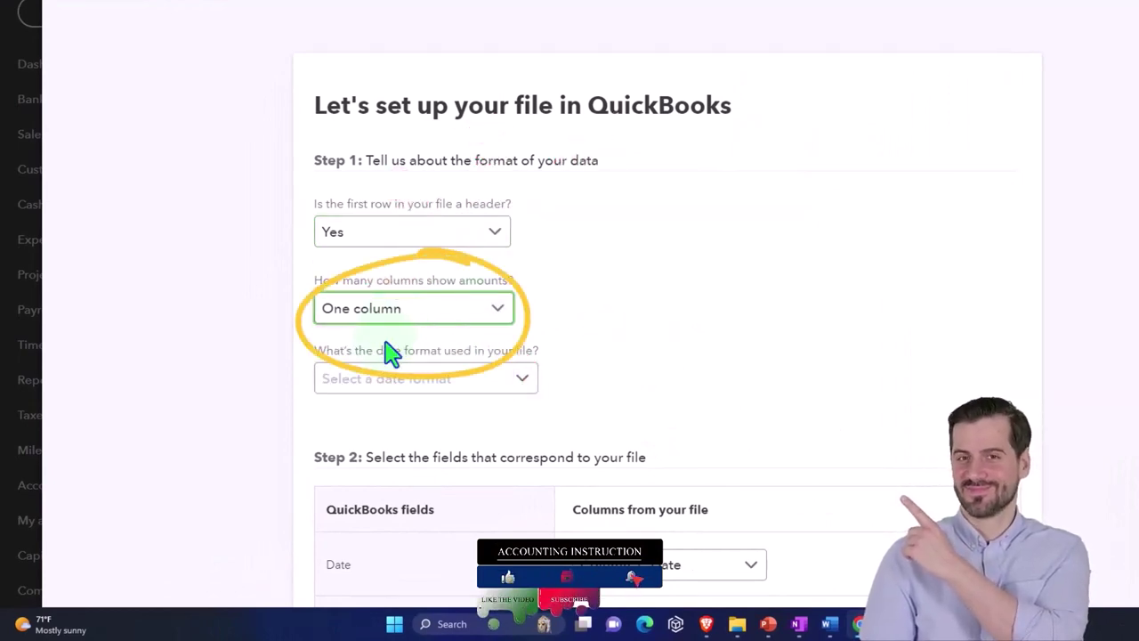
{"action": "scroll", "coordinate": [392, 352], "scroll_direction": "down", "scroll_amount": 1}
{"action": "left_click", "coordinate": [521, 312]}
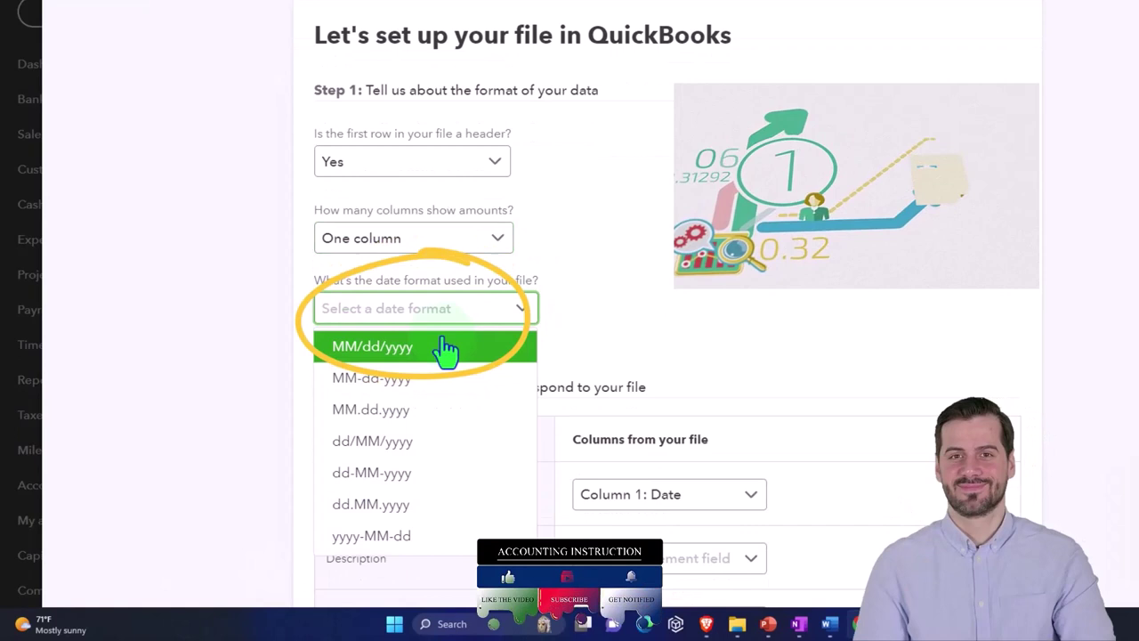
{"action": "left_click", "coordinate": [420, 351]}
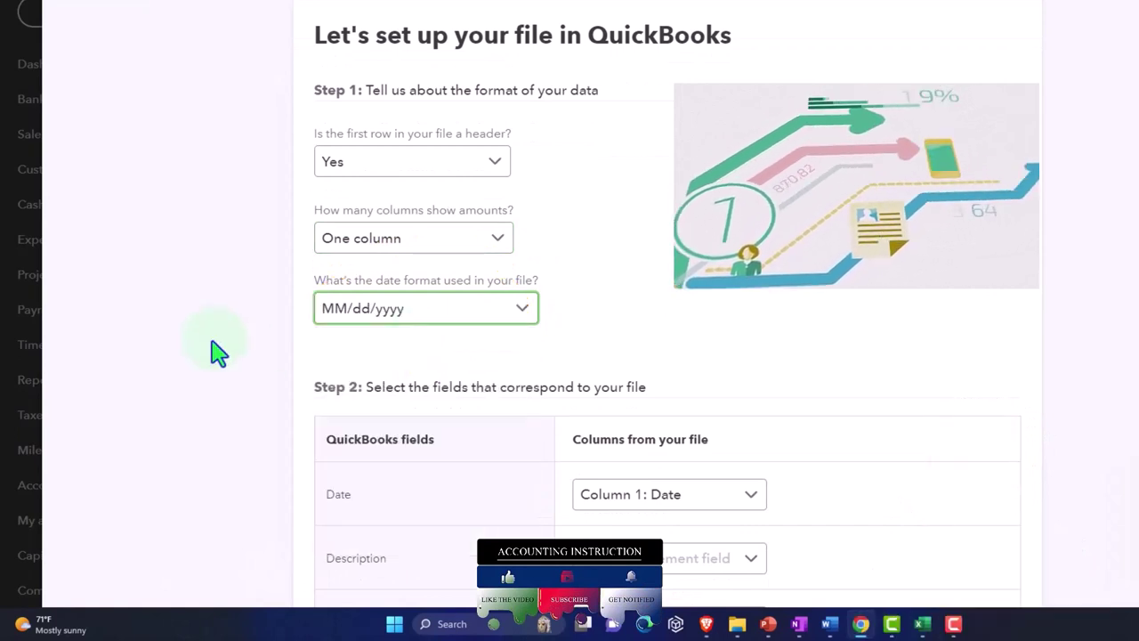
Map the Description field to Column 3: Bank Memo in the checking file setup
{"action": "scroll", "coordinate": [218, 353], "scroll_direction": "down", "scroll_amount": 2}
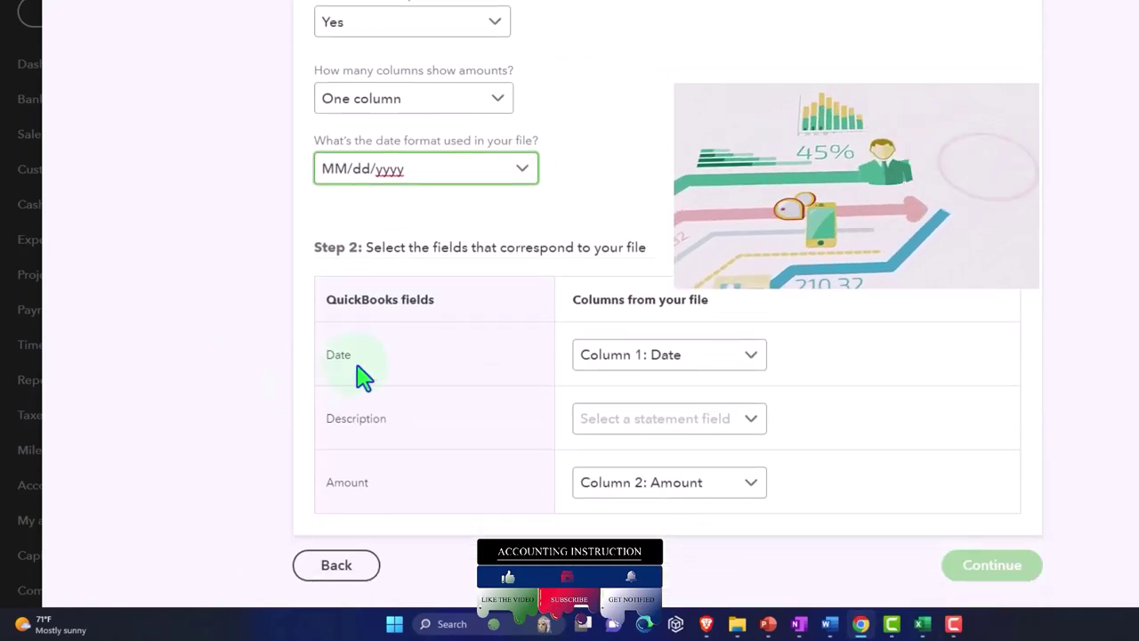
{"action": "left_click", "coordinate": [750, 425]}
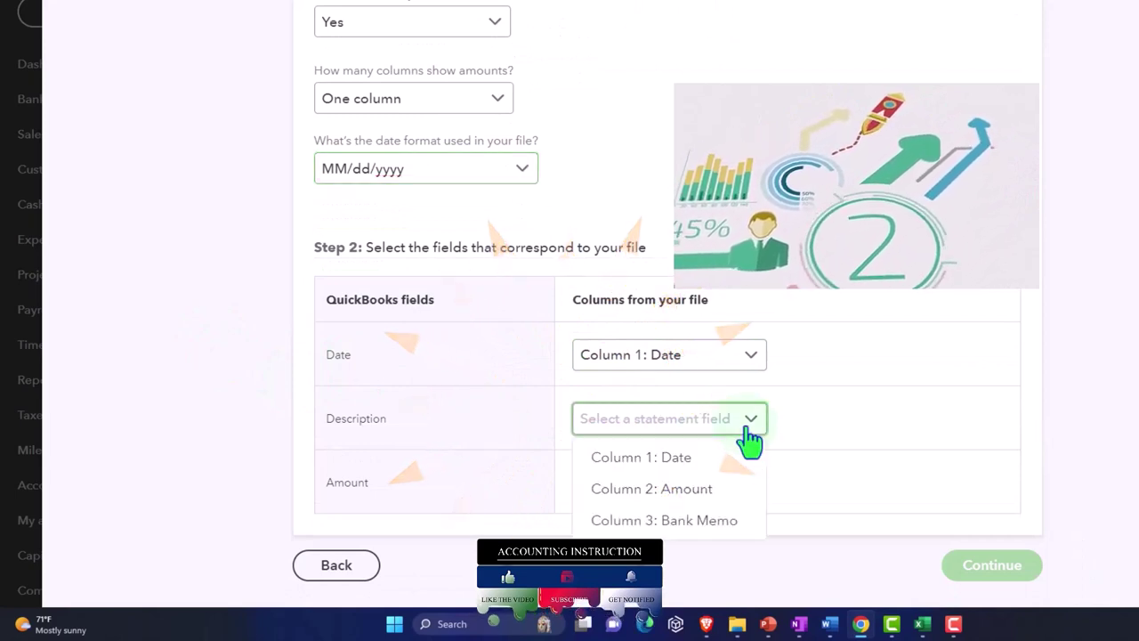
{"action": "left_click", "coordinate": [720, 521]}
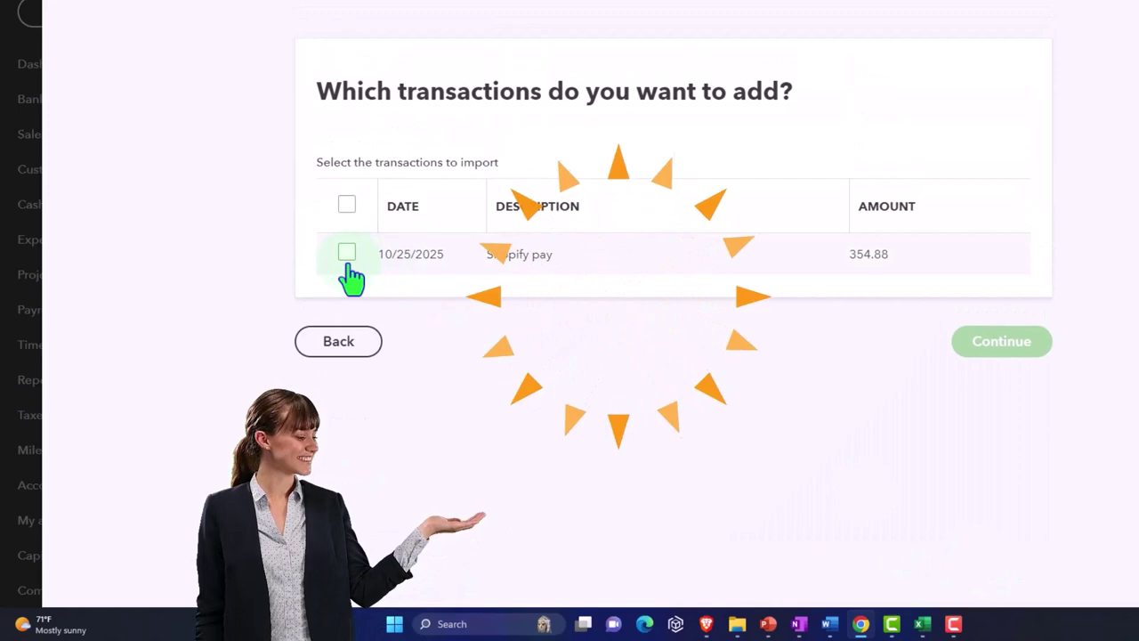
Select the 10/25/2025 Shopify pay transaction of 354.88, confirm its import and finish the checking account upload
{"action": "left_click", "coordinate": [347, 256]}
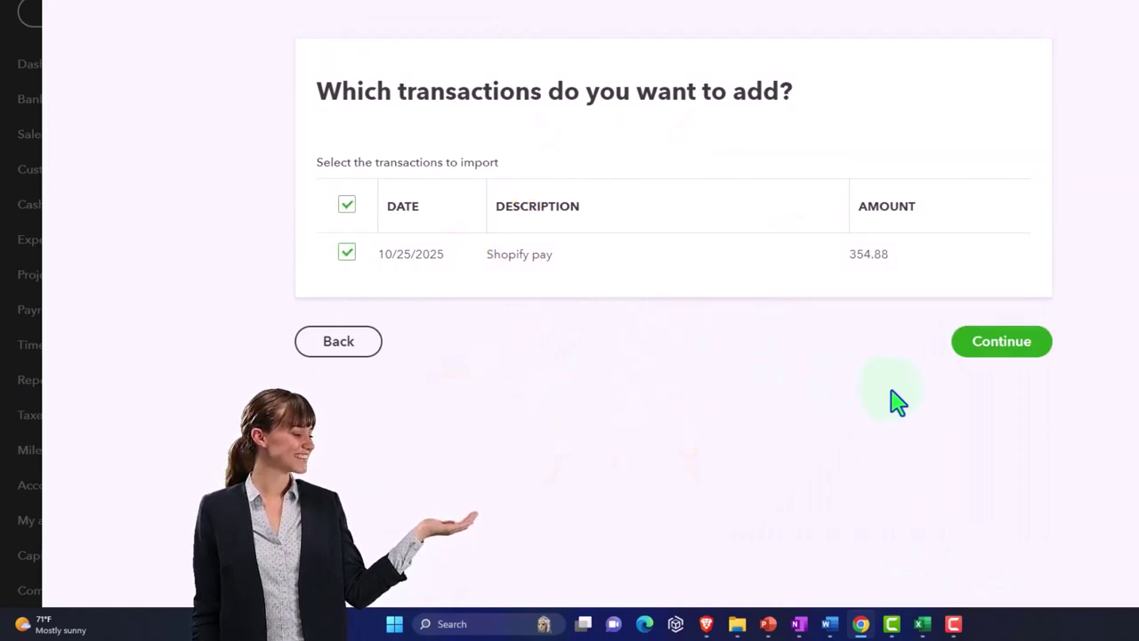
{"action": "left_click", "coordinate": [991, 347]}
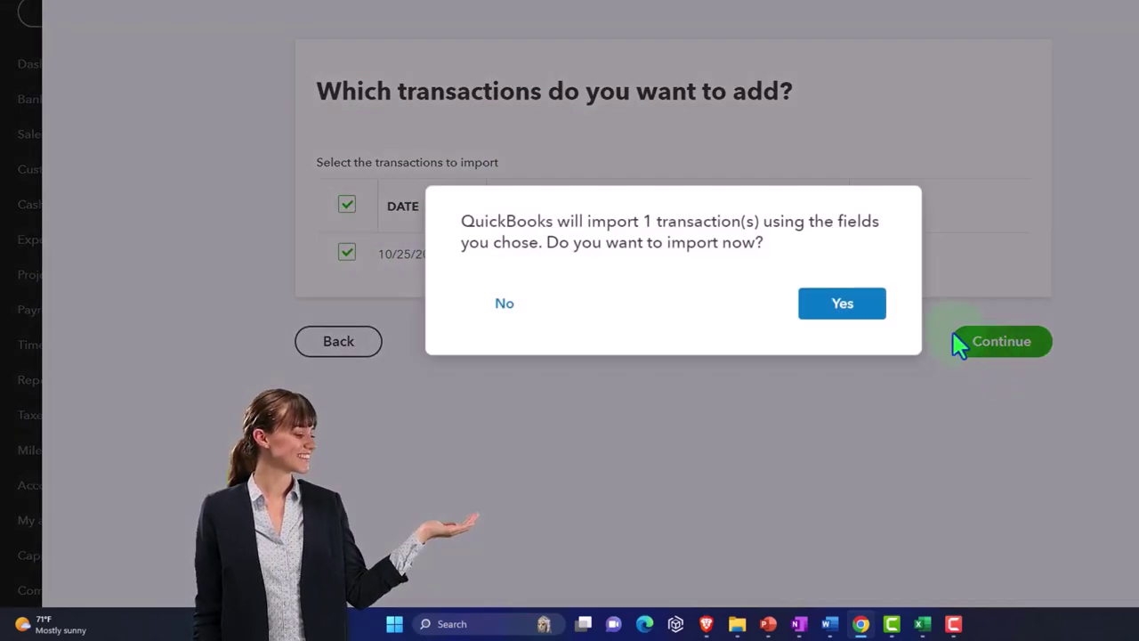
{"action": "left_click", "coordinate": [865, 307]}
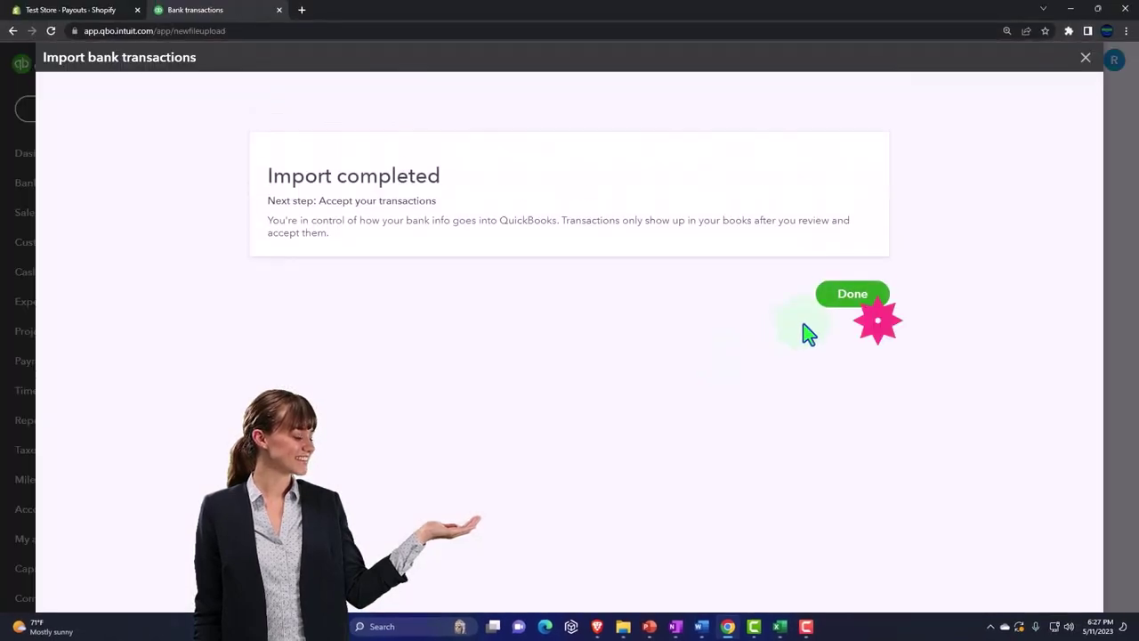
{"action": "left_click", "coordinate": [841, 301]}
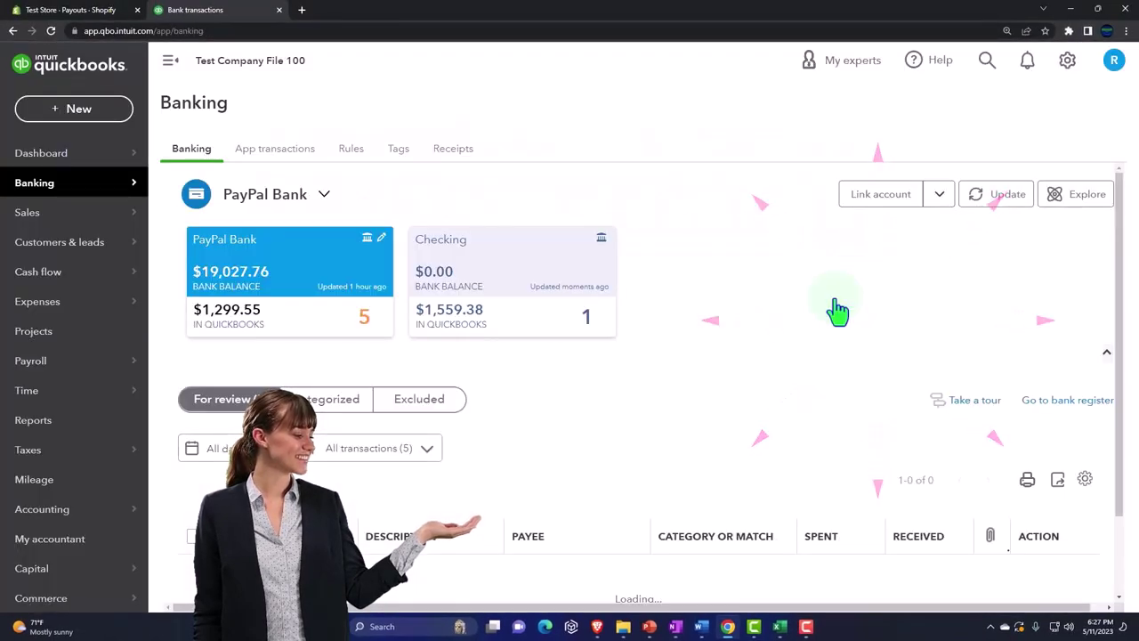
Look over the PayPal Bank transactions awaiting review and the account cards above them
{"action": "scroll", "coordinate": [837, 308], "scroll_direction": "down", "scroll_amount": 1}
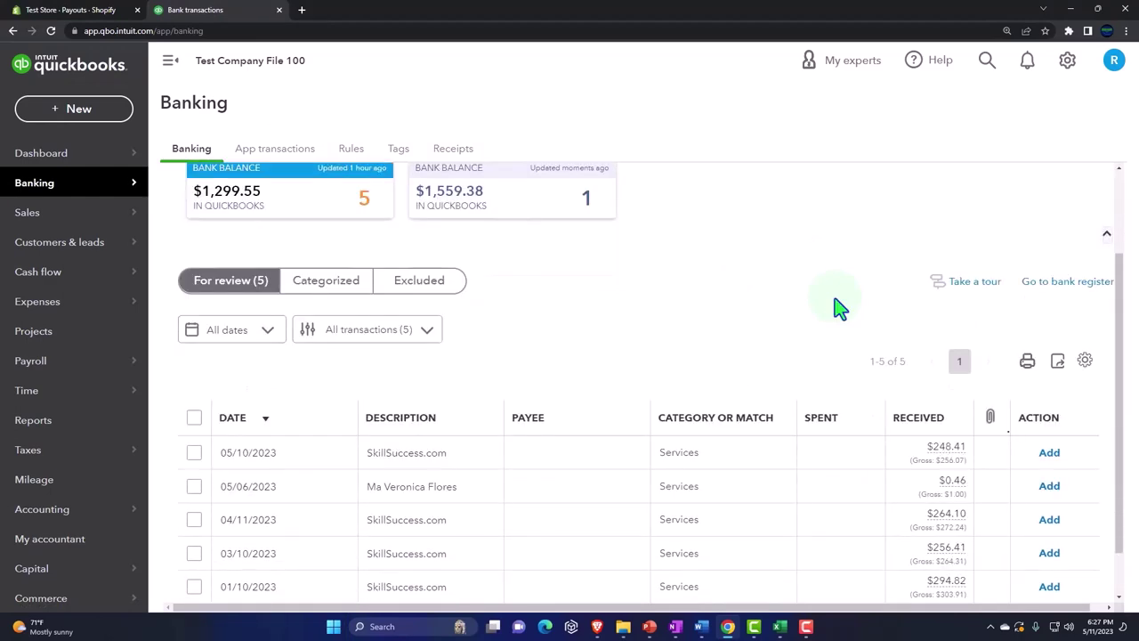
{"action": "scroll", "coordinate": [837, 306], "scroll_direction": "down", "scroll_amount": 1}
{"action": "scroll", "coordinate": [839, 305], "scroll_direction": "up", "scroll_amount": 2}
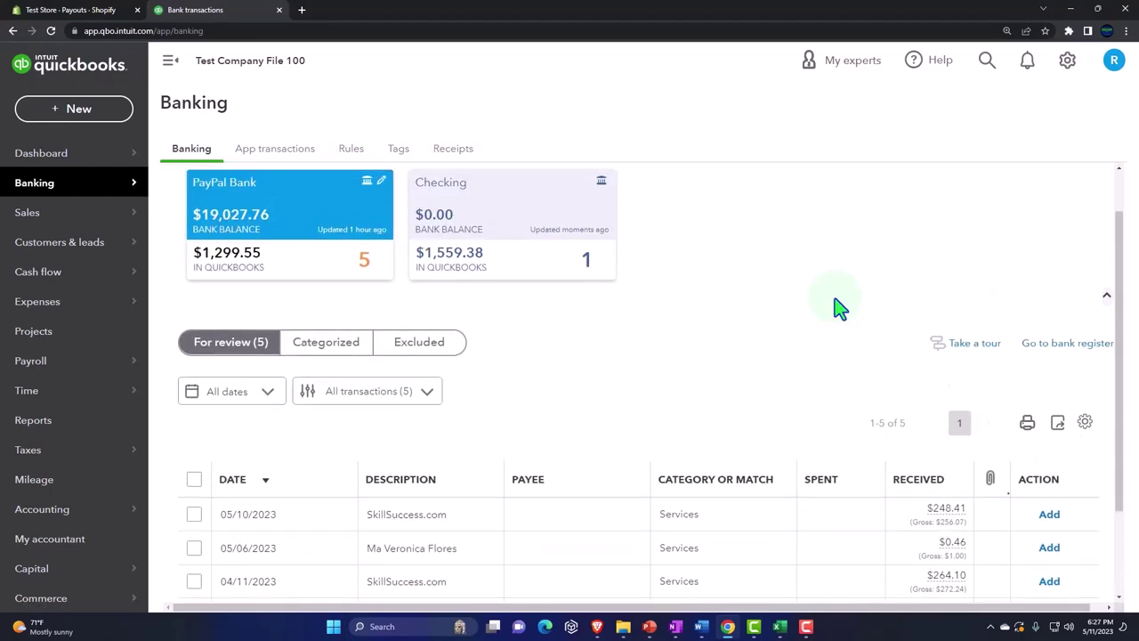
{"action": "left_click", "coordinate": [702, 293]}
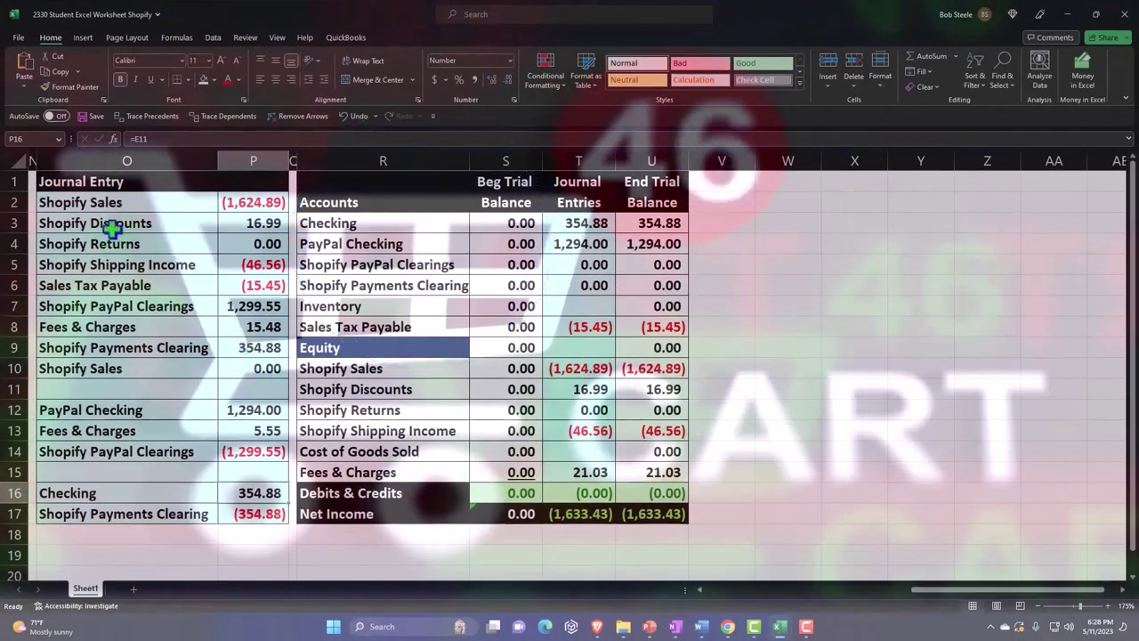
Highlight the first Shopify journal entry, O2:P10, in the Excel worksheet to examine it, and return to the bank transactions in Chrome
{"action": "left_click_drag", "start_coordinate": [56, 200], "coordinate": [240, 371]}
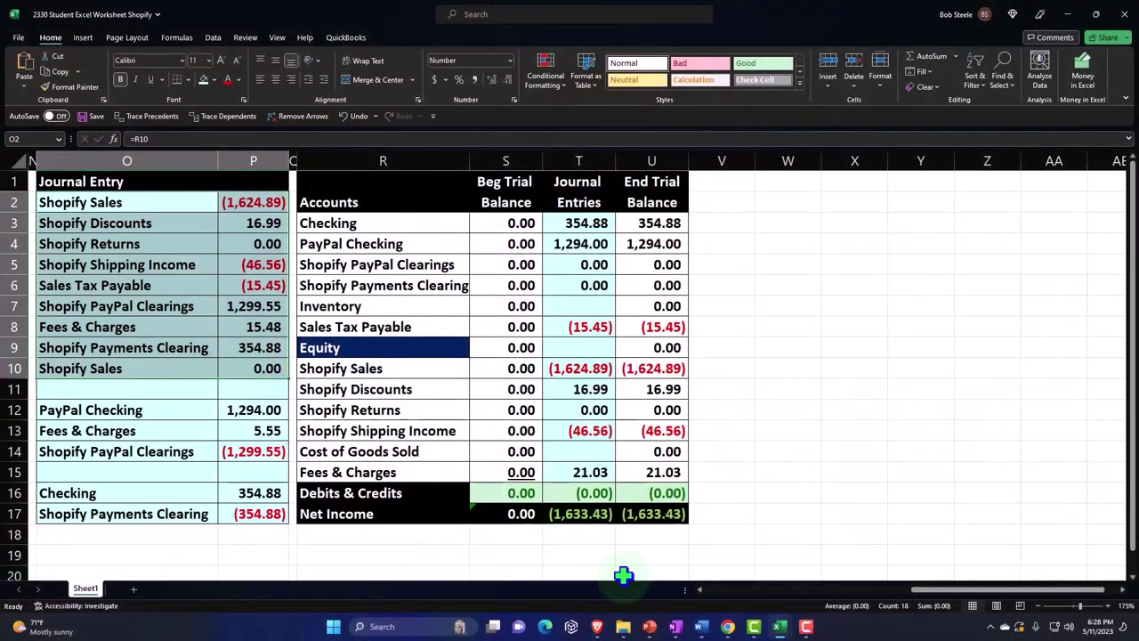
{"action": "mouse_move", "coordinate": [728, 627]}
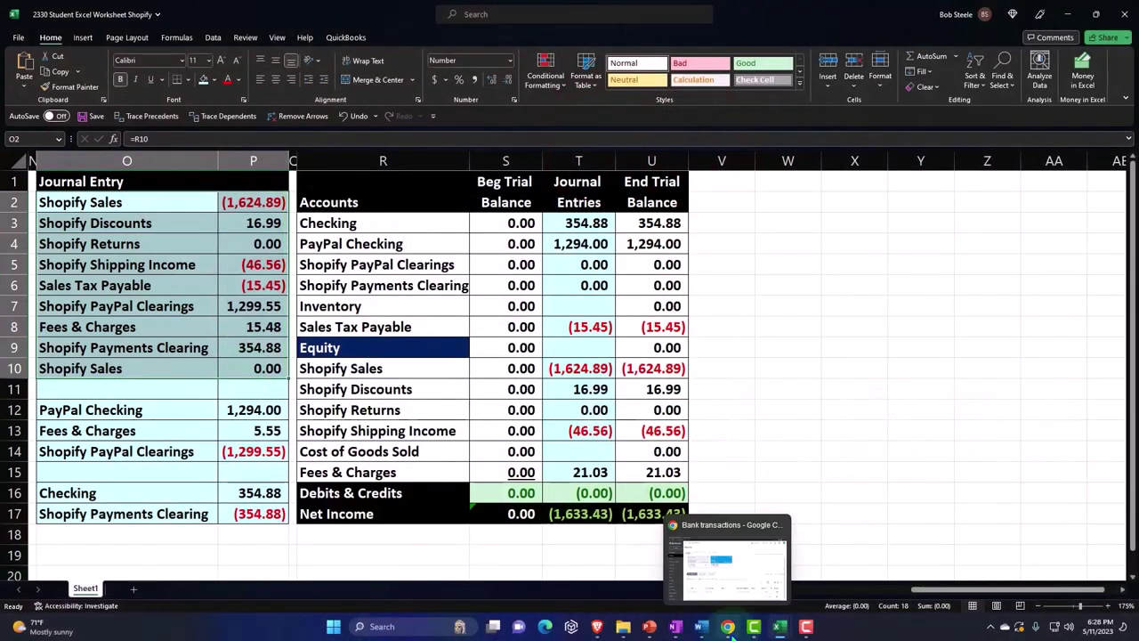
{"action": "left_click", "coordinate": [731, 584]}
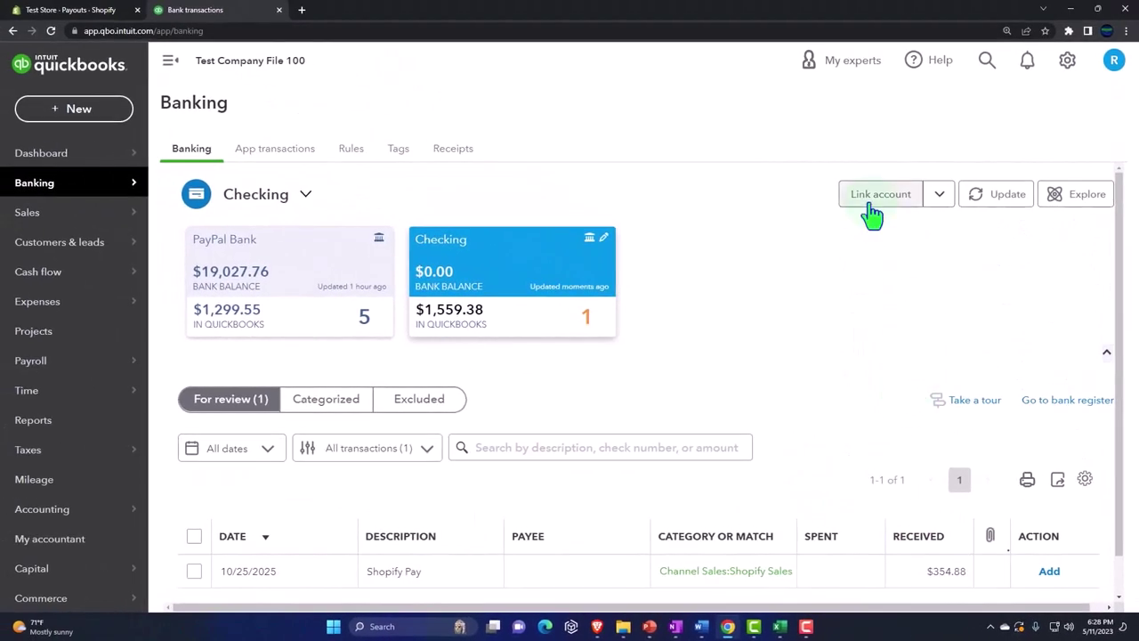
Start another upload from file, show the Bank Feeds folder with extra large icons and choose PayPal Bank Feed 2
{"action": "left_click", "coordinate": [939, 194]}
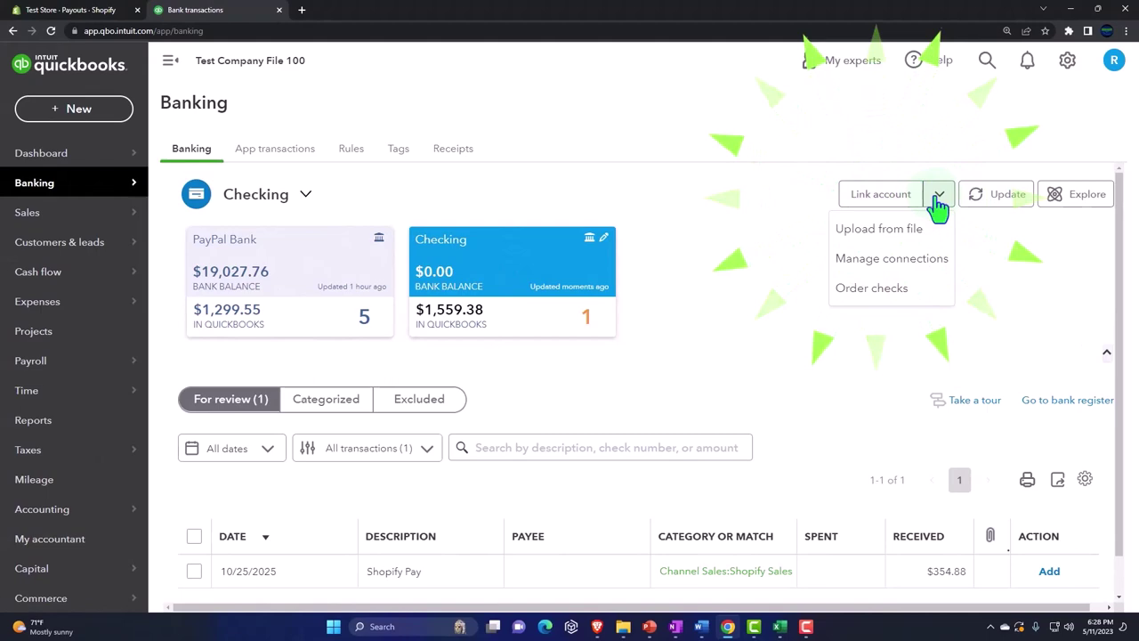
{"action": "left_click", "coordinate": [906, 232]}
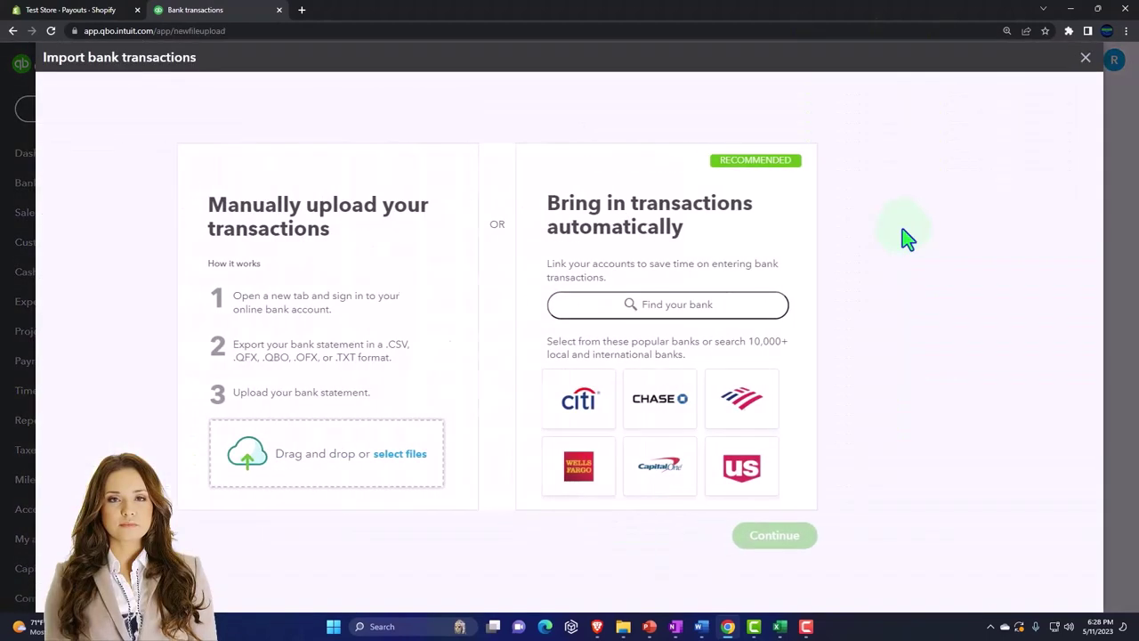
{"action": "left_click", "coordinate": [415, 459]}
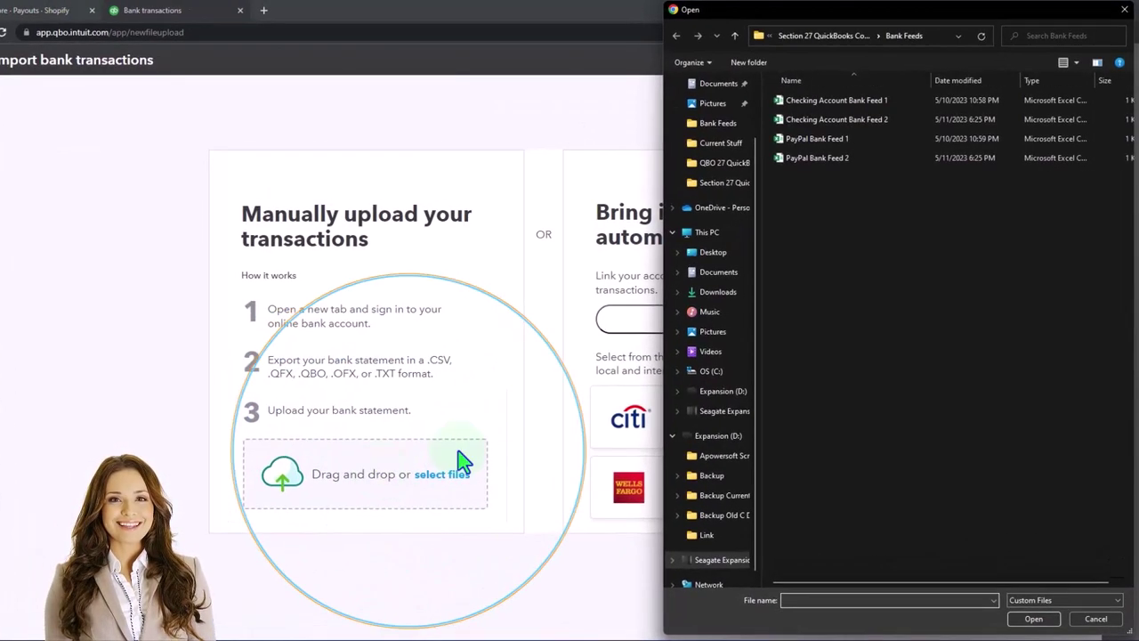
{"action": "left_click", "coordinate": [1077, 62]}
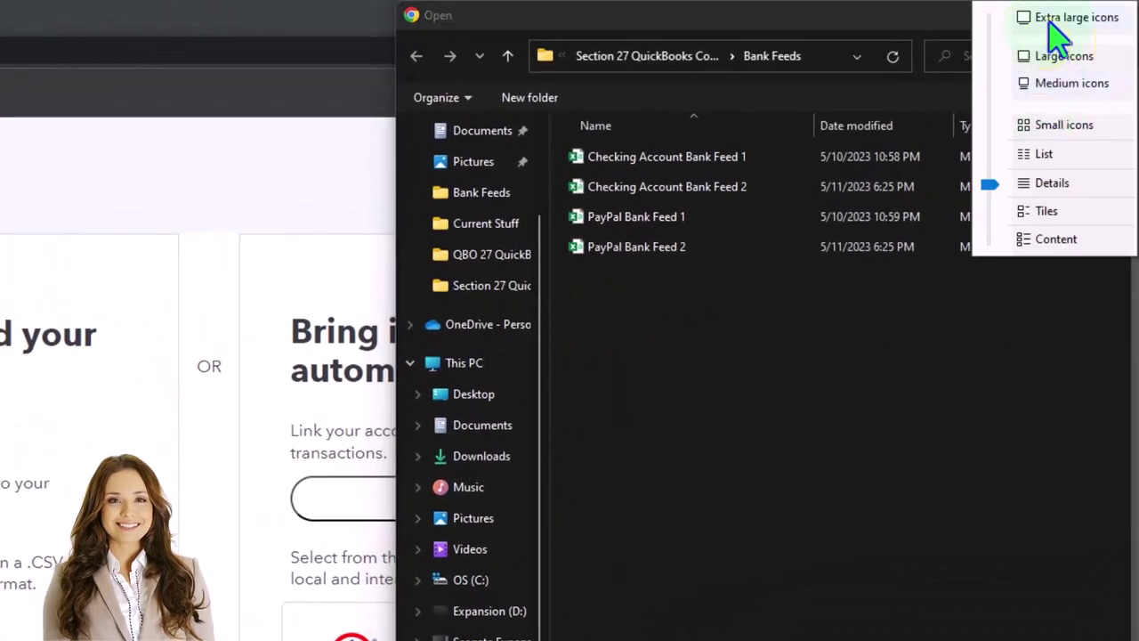
{"action": "left_click", "coordinate": [1050, 24]}
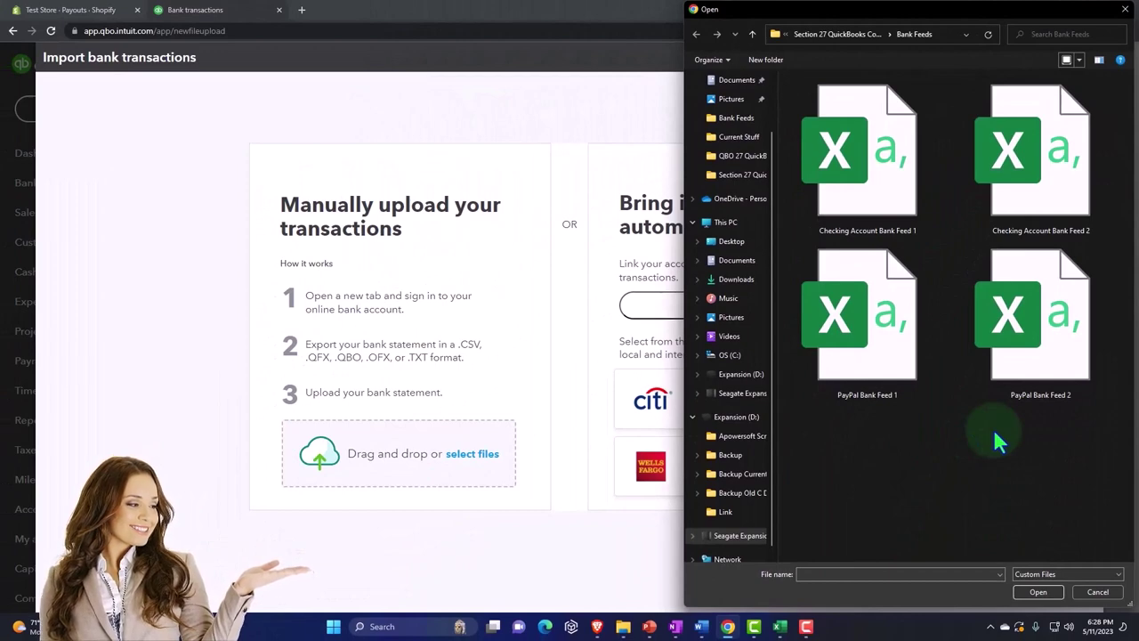
{"action": "double_click", "coordinate": [988, 351]}
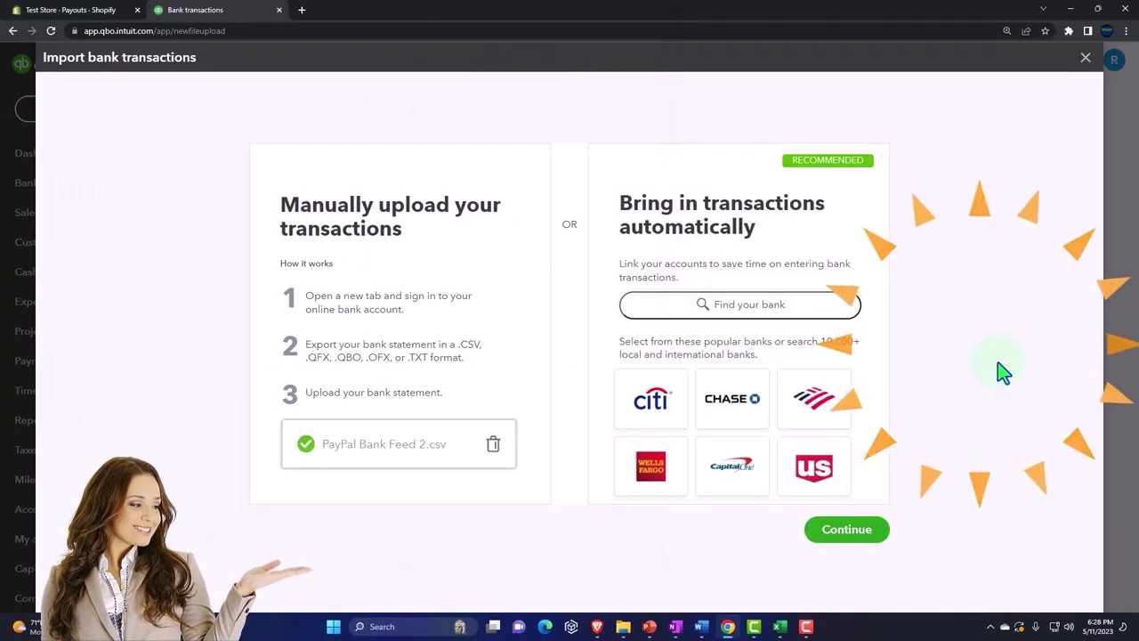
Continue the import, assign the PayPal file to the PayPal Bank account and proceed to its file setup
{"action": "left_click", "coordinate": [850, 532]}
{"action": "left_click", "coordinate": [392, 317]}
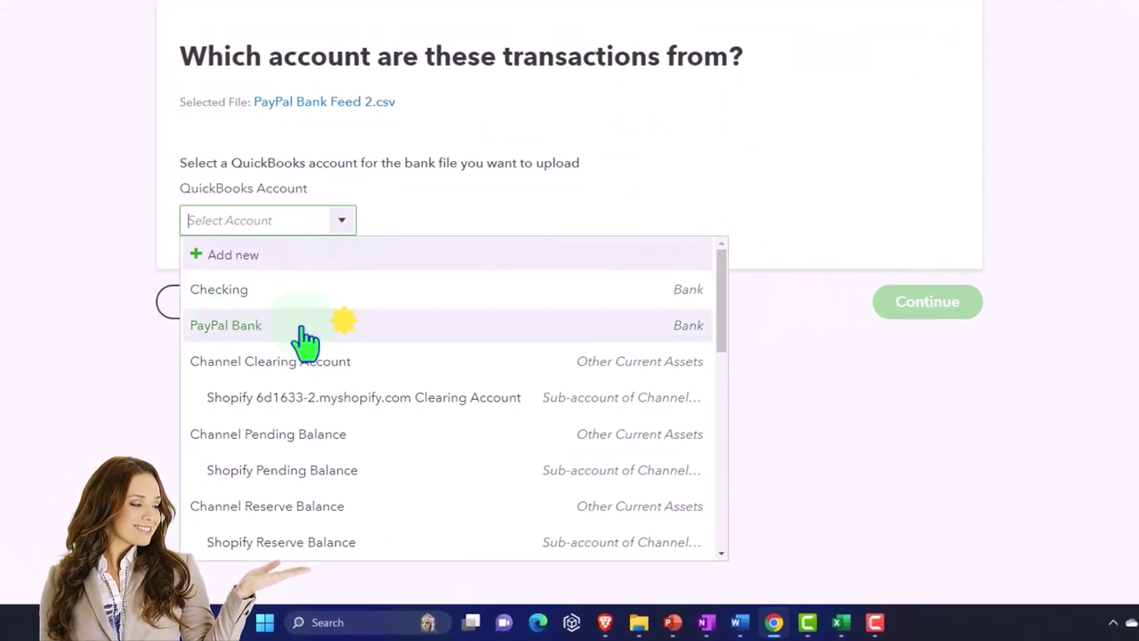
{"action": "left_click", "coordinate": [303, 327]}
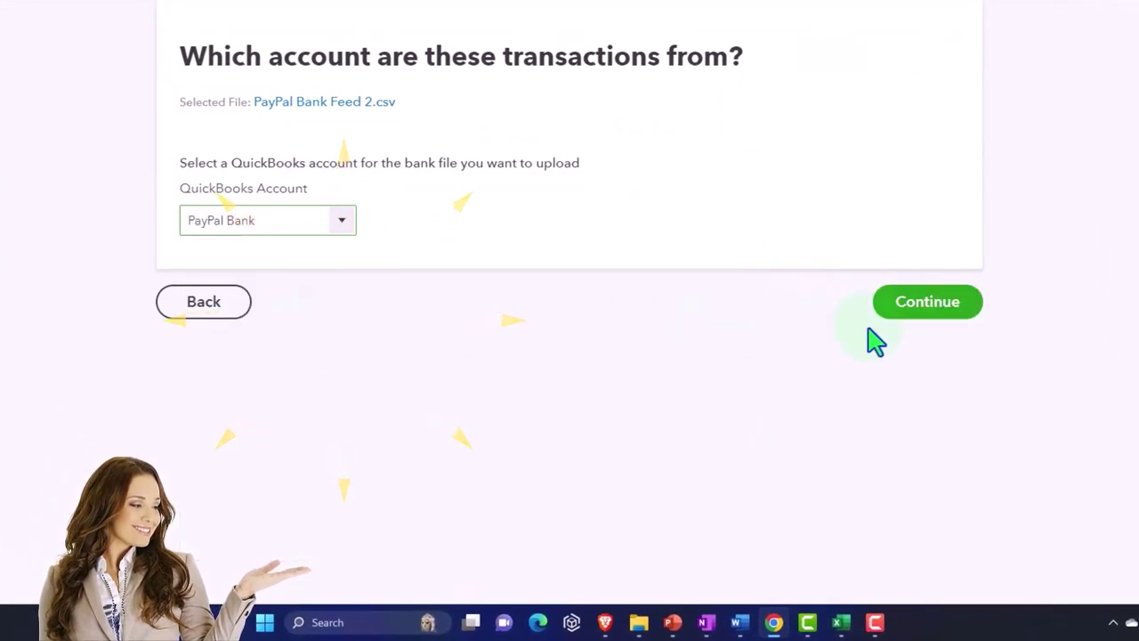
{"action": "left_click", "coordinate": [922, 312]}
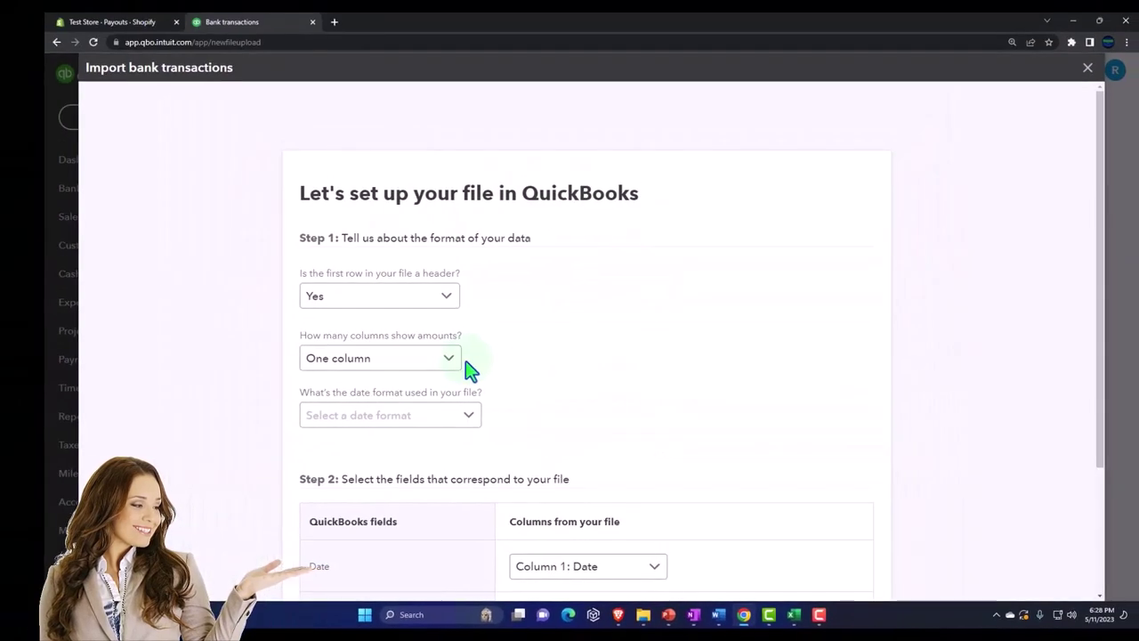
Set the date format to MM/dd/yyyy, map Description to Column 3: Bank Memo and continue to the PayPal transaction selection
{"action": "left_click", "coordinate": [466, 420]}
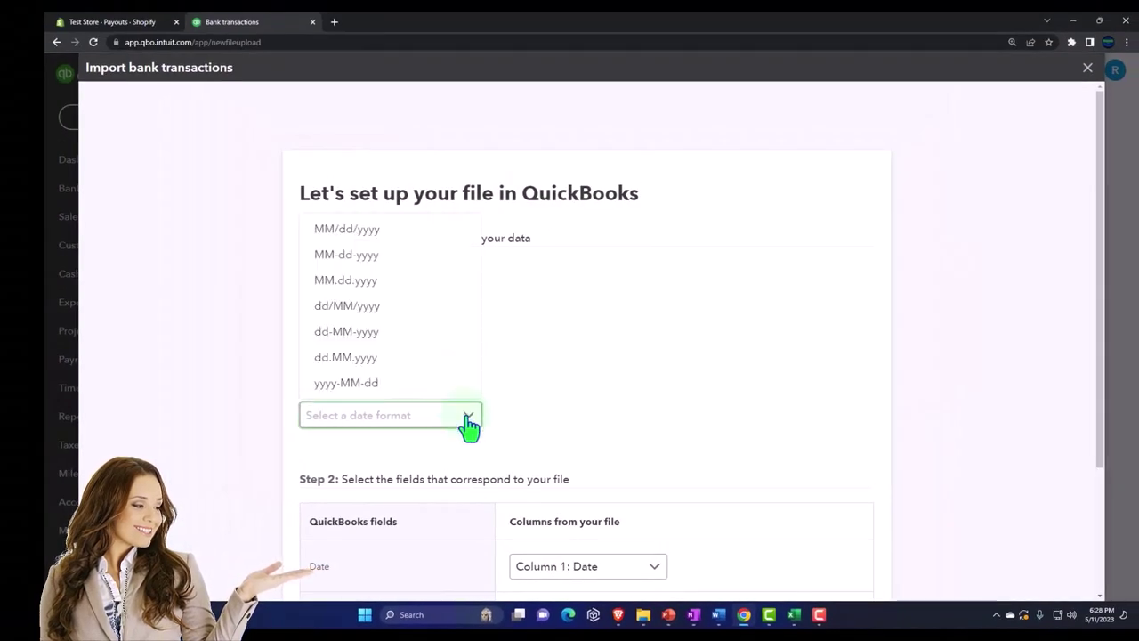
{"action": "left_click", "coordinate": [360, 240]}
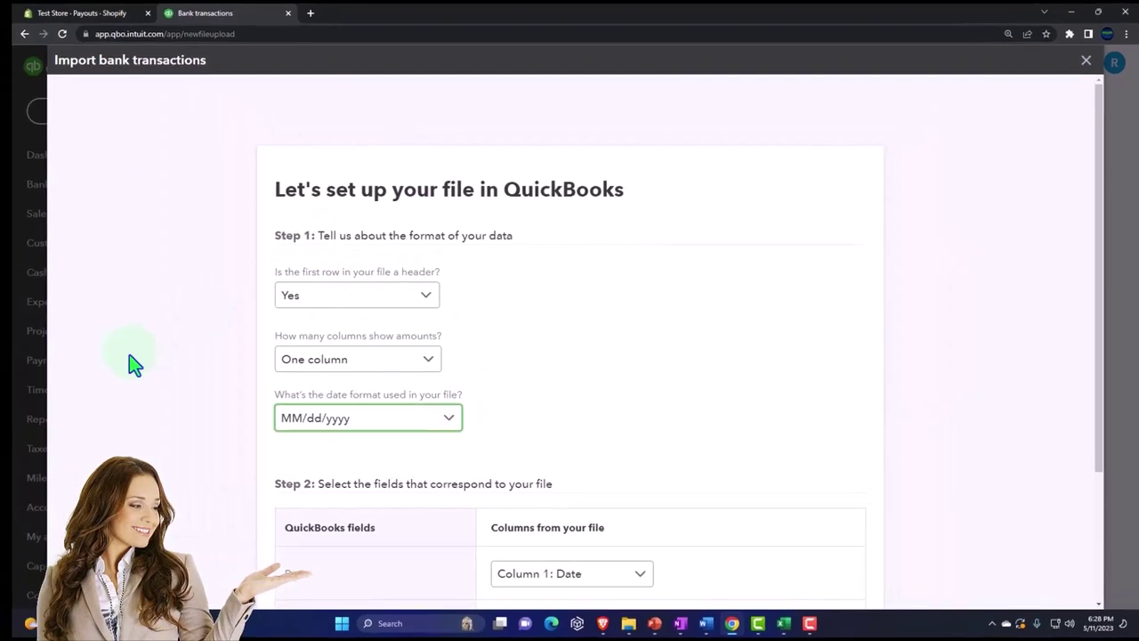
{"action": "scroll", "coordinate": [165, 365], "scroll_direction": "down", "scroll_amount": 3}
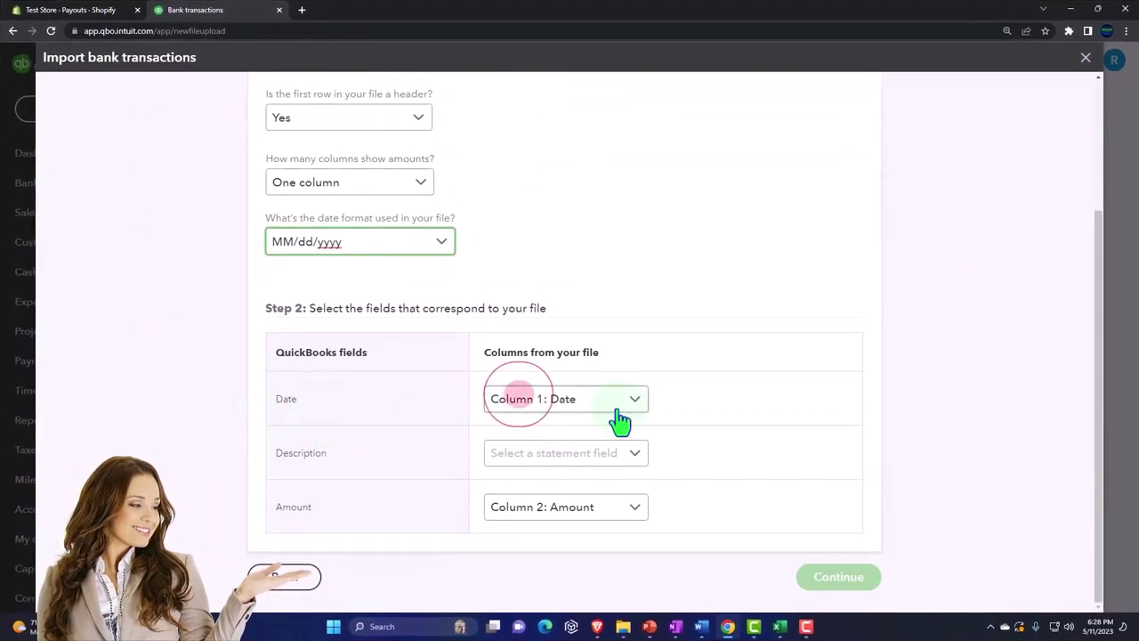
{"action": "left_click", "coordinate": [629, 455]}
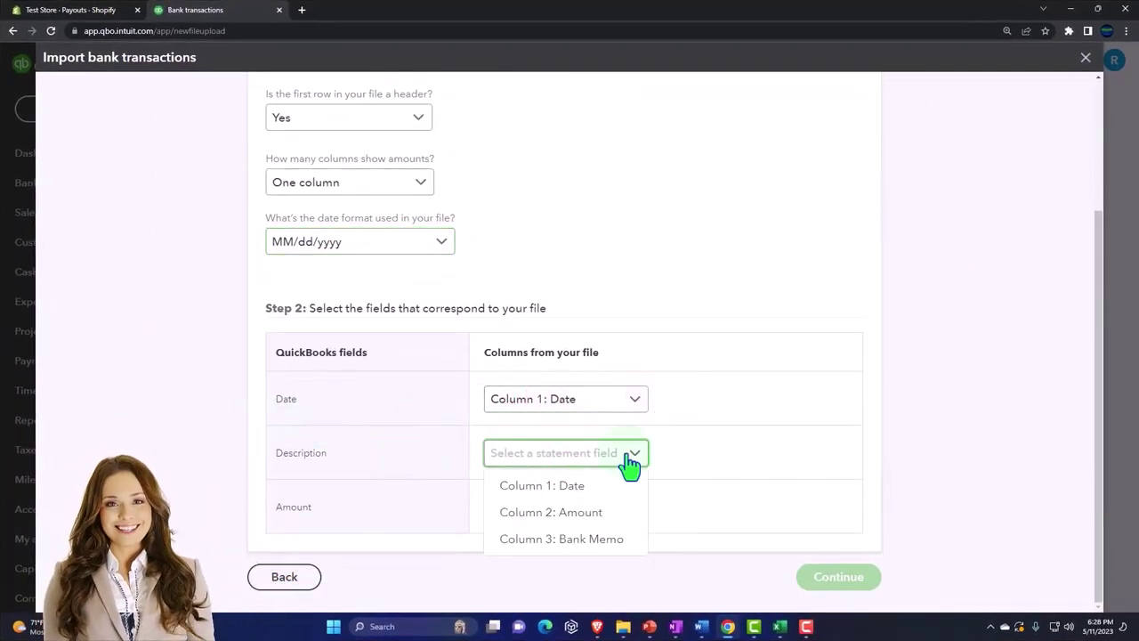
{"action": "left_click", "coordinate": [604, 539]}
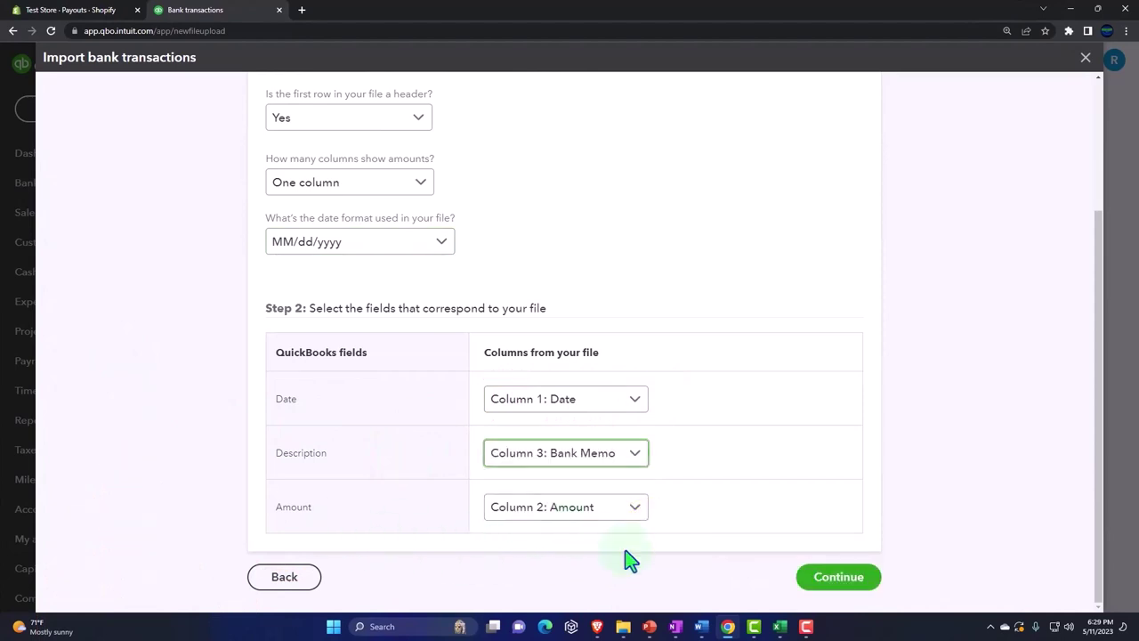
{"action": "left_click", "coordinate": [850, 586]}
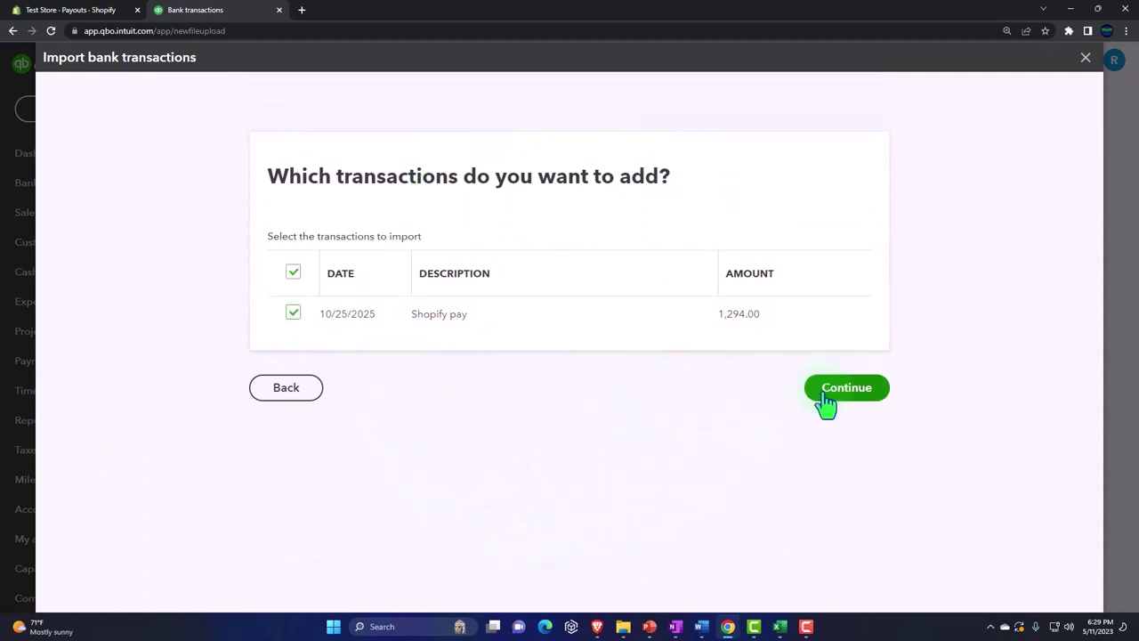
Import the selected 10/25/2025 Shopify pay transaction of 1,294.00 and finish the PayPal upload
{"action": "left_click", "coordinate": [826, 399]}
{"action": "left_click", "coordinate": [734, 365]}
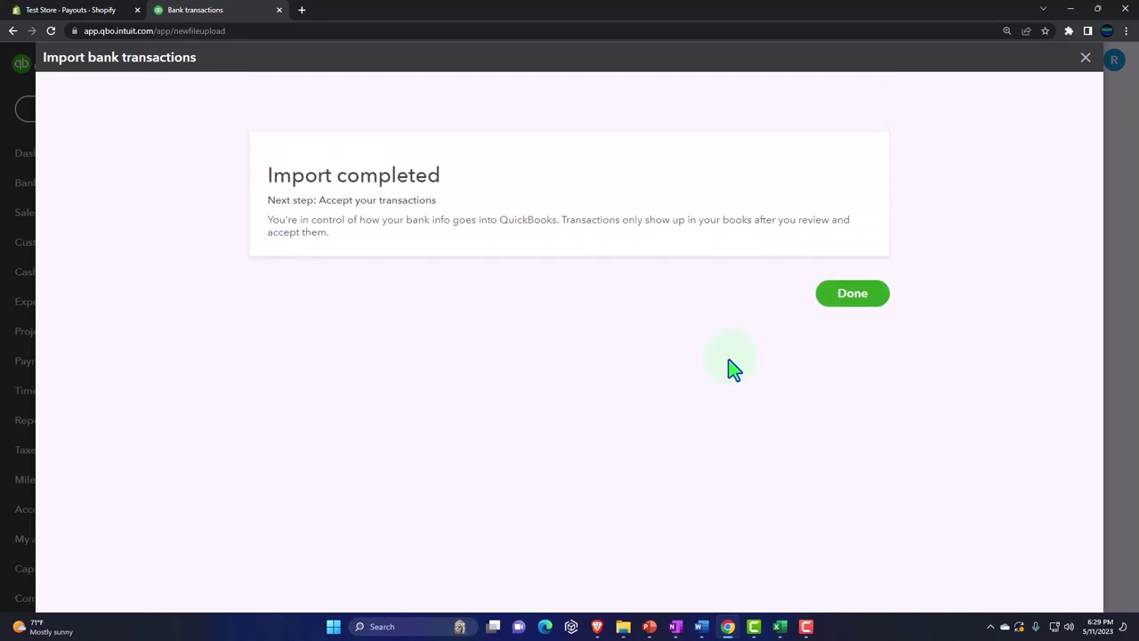
{"action": "left_click", "coordinate": [852, 299]}
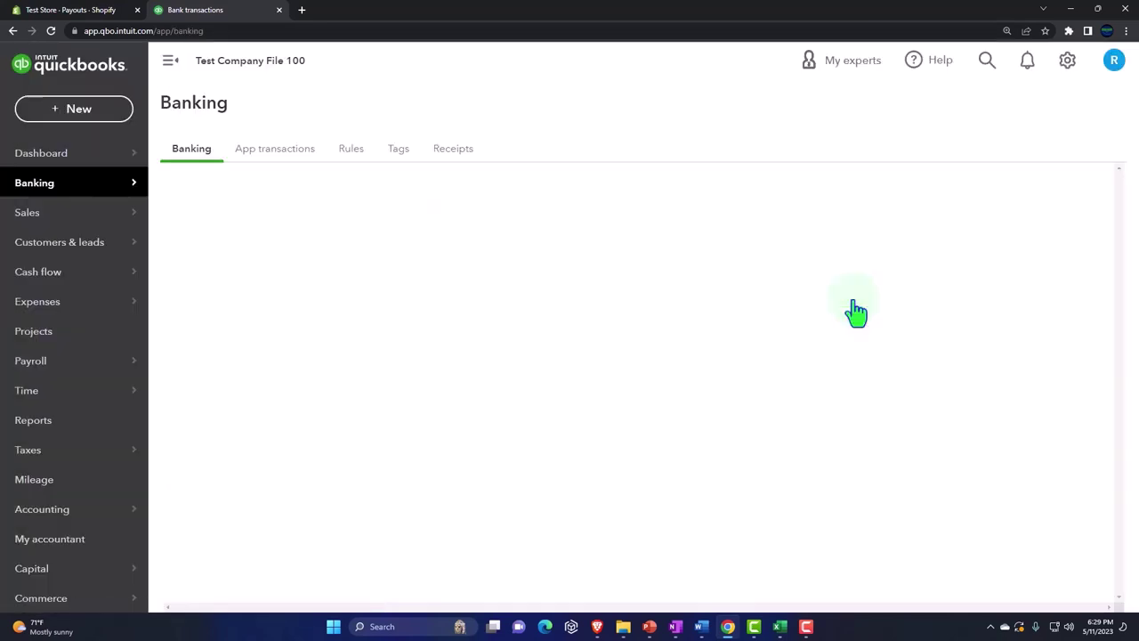
Open the PayPal Bank feed and review its transactions, including the imported Shopify Pay deposit
{"action": "scroll", "coordinate": [526, 378], "scroll_direction": "down", "scroll_amount": 1}
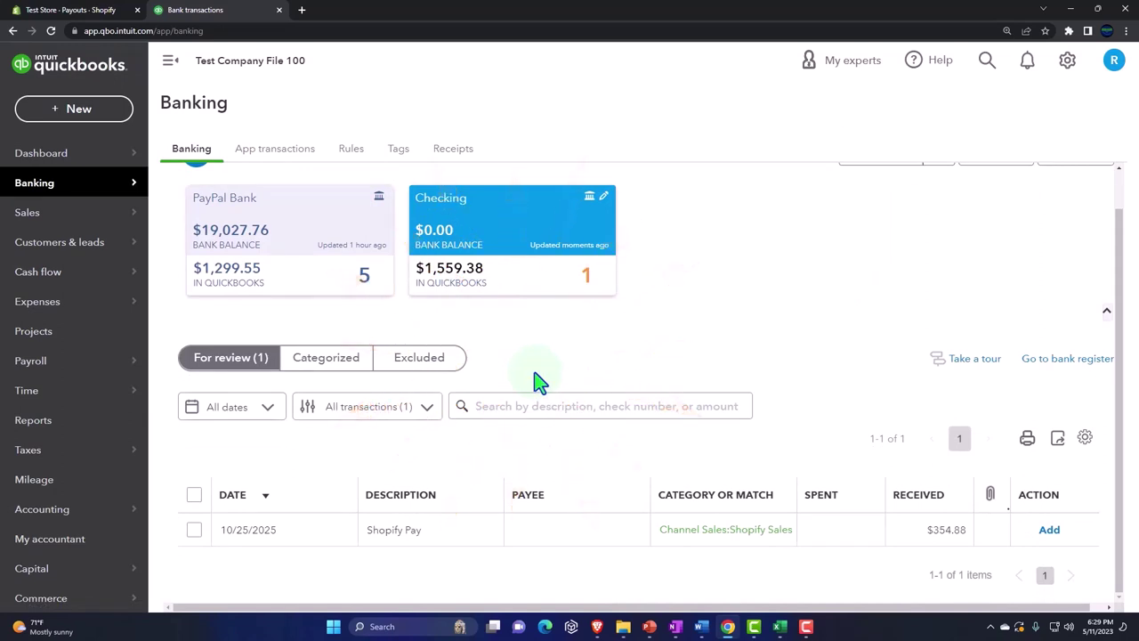
{"action": "left_click", "coordinate": [283, 263]}
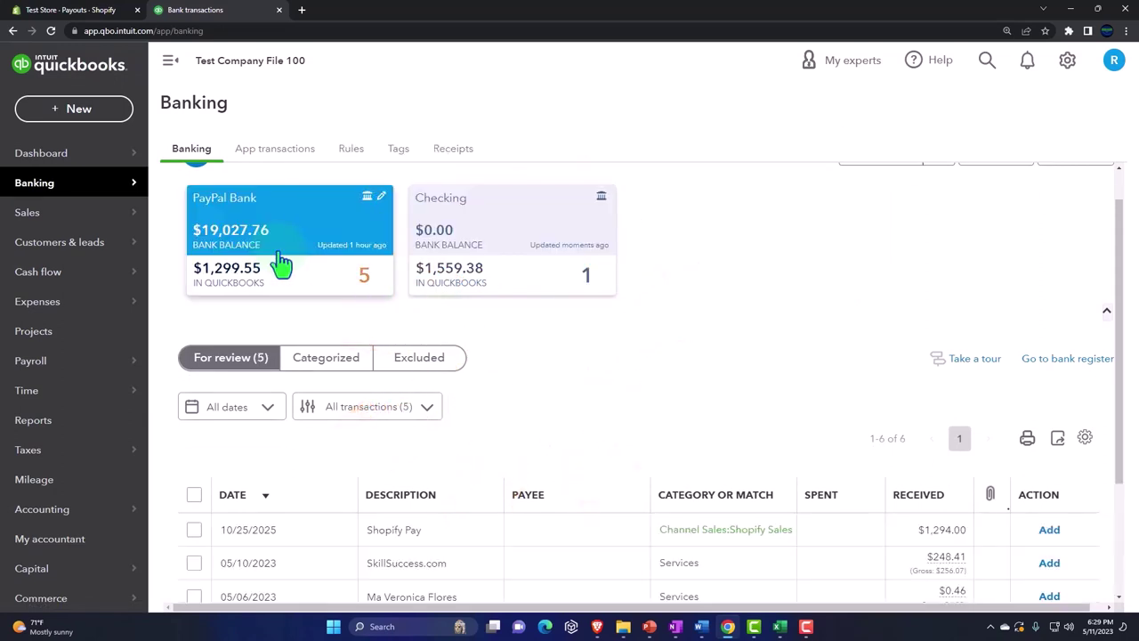
{"action": "scroll", "coordinate": [281, 263], "scroll_direction": "down", "scroll_amount": 4}
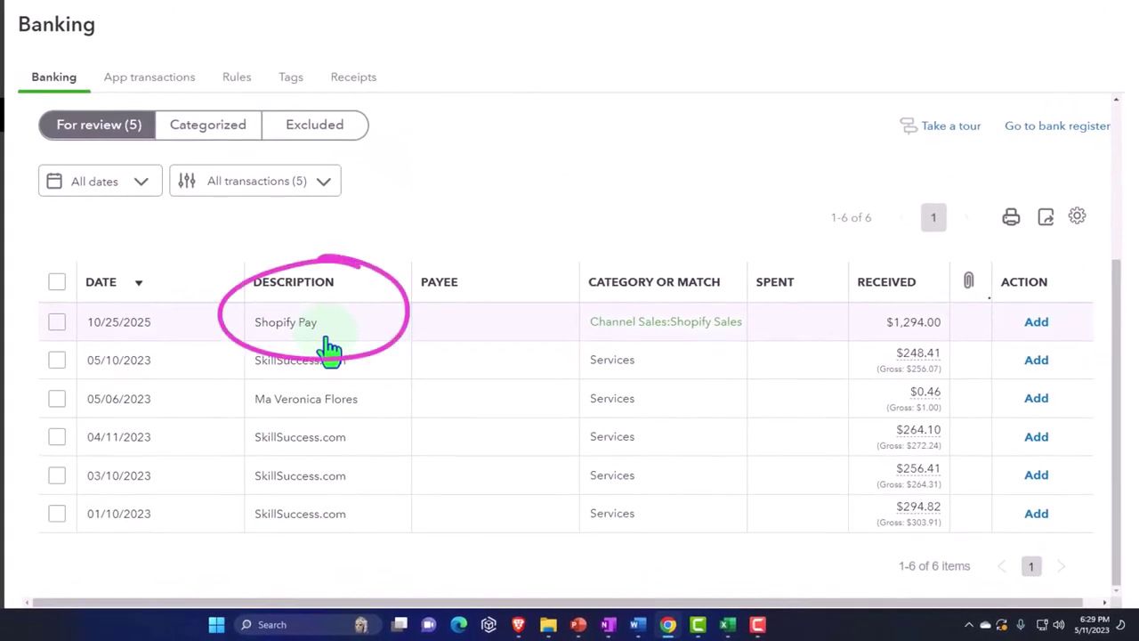
Switch to the Excel worksheet, examine the journal entry in O2:P10 and the clearing account rows R5:U6, and return to QuickBooks
{"action": "mouse_move", "coordinate": [727, 624]}
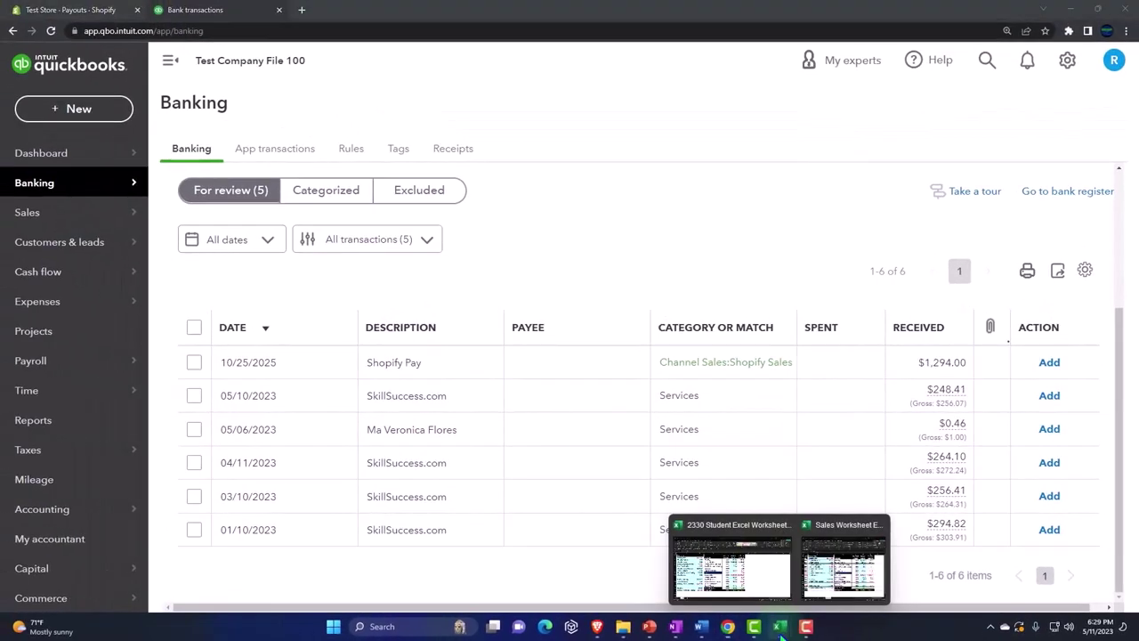
{"action": "left_click", "coordinate": [780, 593]}
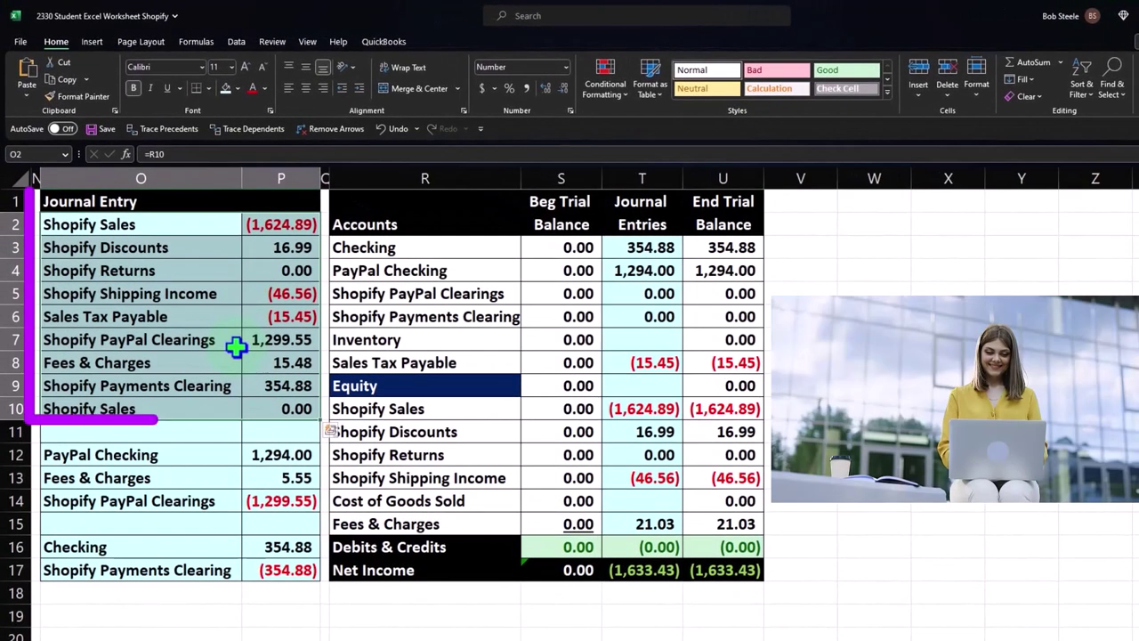
{"action": "mouse_move", "coordinate": [119, 224]}
{"action": "left_mouse_down"}
{"action": "mouse_move", "coordinate": [222, 280]}
{"action": "mouse_move", "coordinate": [297, 386]}
{"action": "mouse_move", "coordinate": [293, 401]}
{"action": "left_mouse_up"}
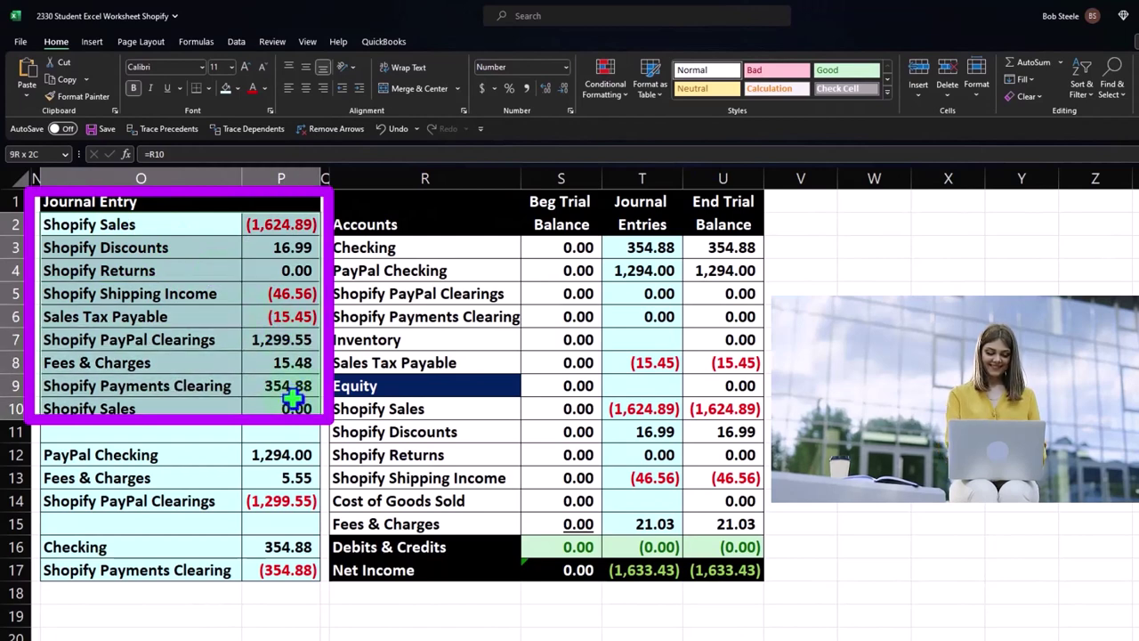
{"action": "left_click_drag", "start_coordinate": [401, 297], "coordinate": [692, 321]}
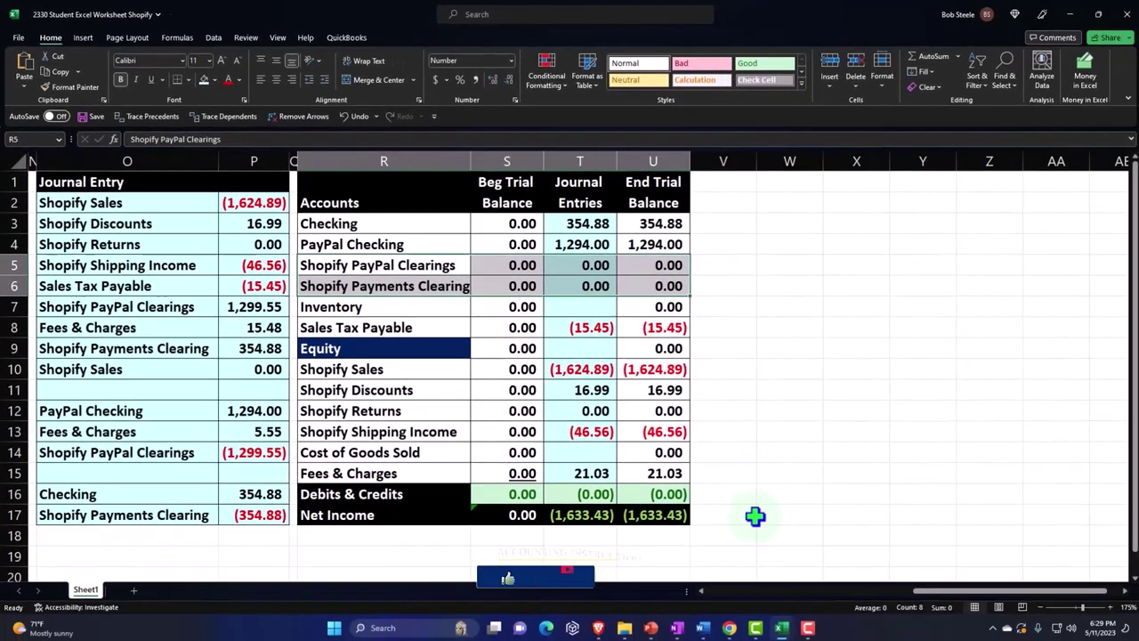
{"action": "mouse_move", "coordinate": [807, 640]}
{"action": "left_click", "coordinate": [727, 588]}
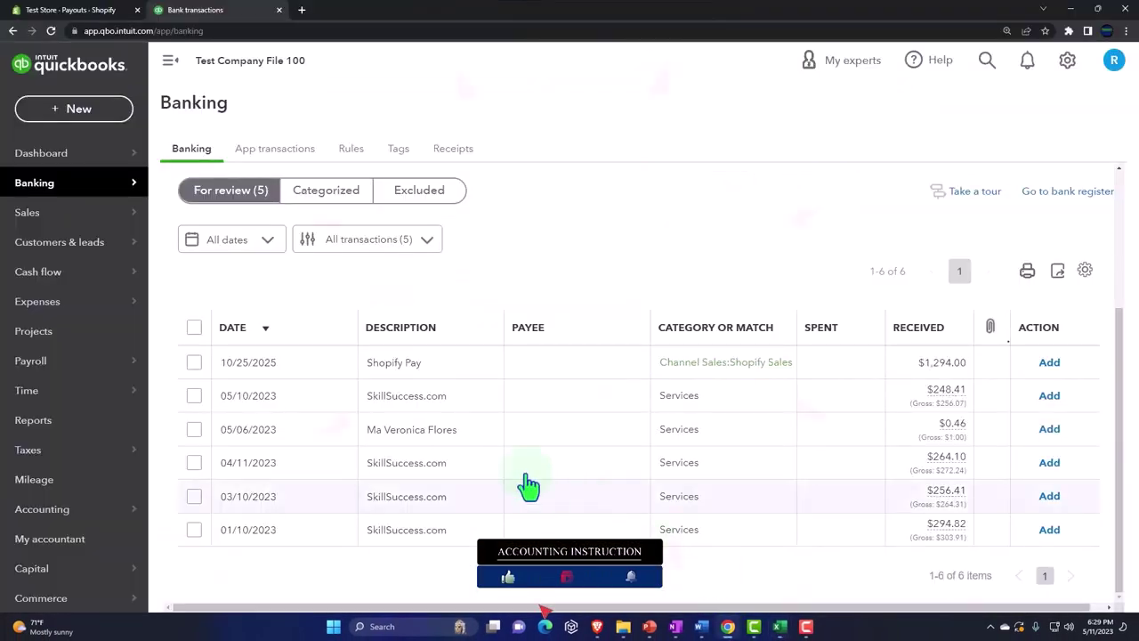